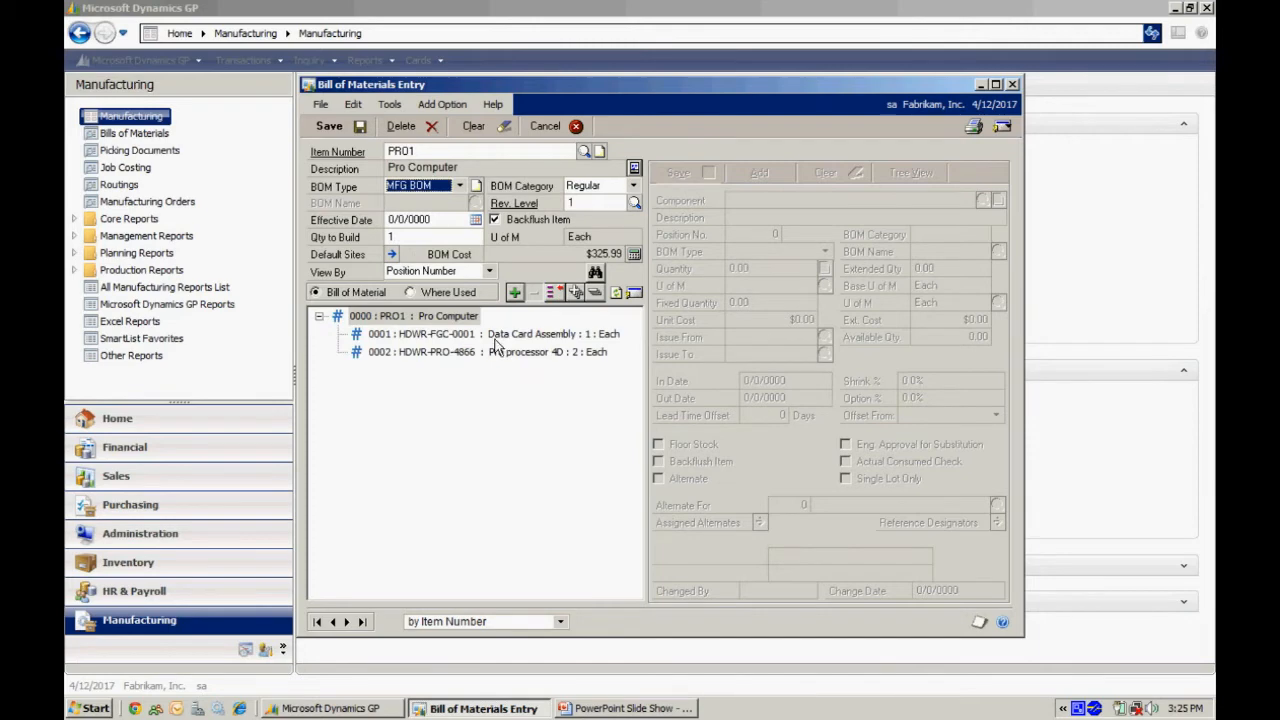
Step: Review the Data Card Assembly component in the PRO1 bill of materials and close the entry window
left_click(491, 338)
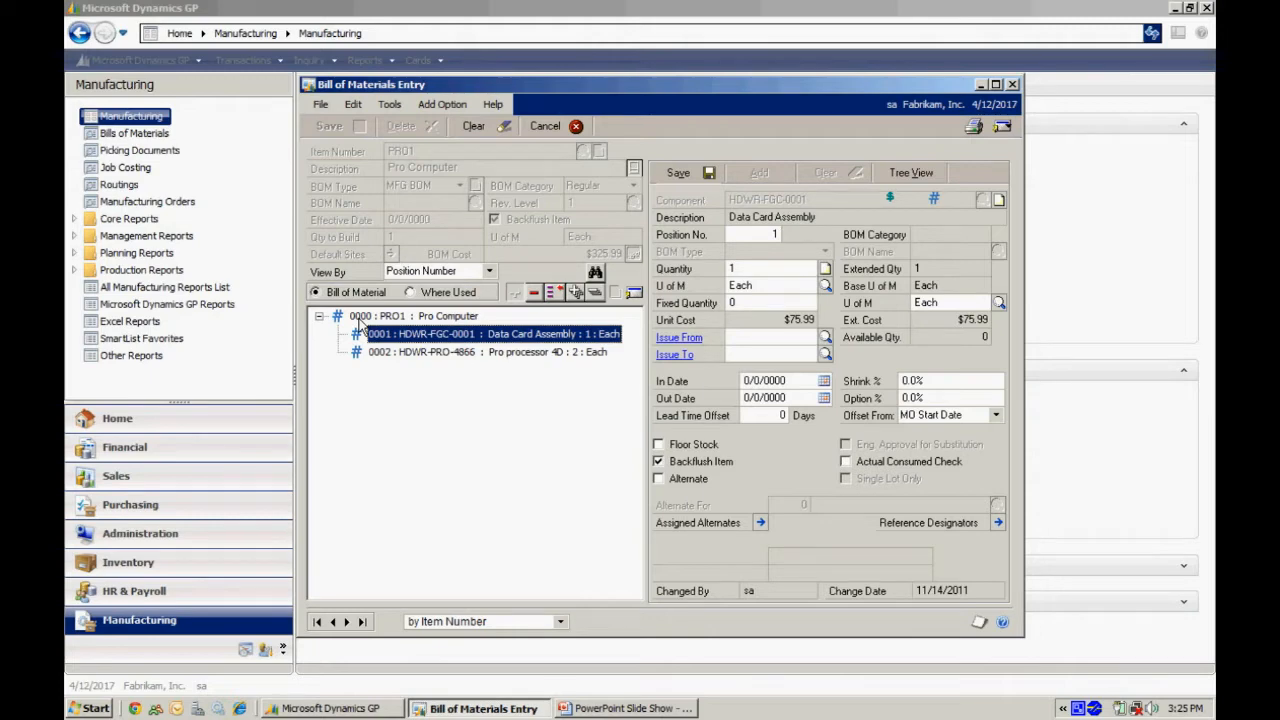
left_click(1012, 84)
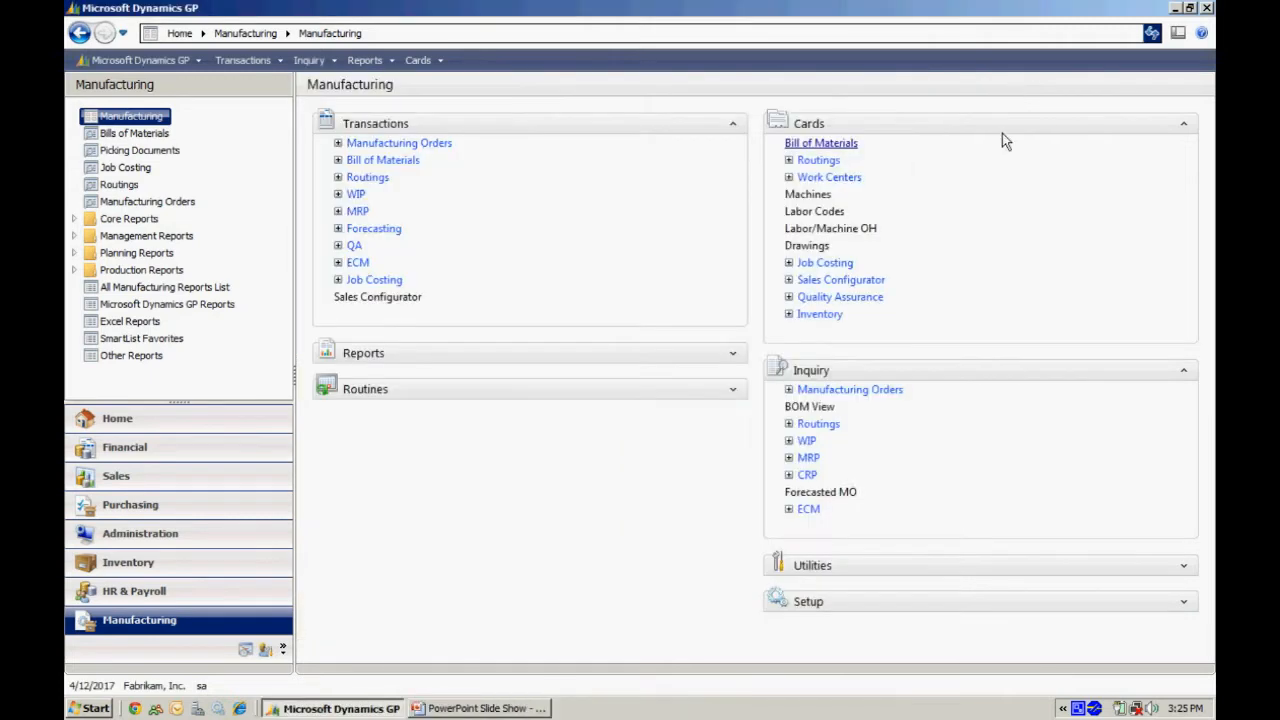
Step: Start a new manufacturing order for item PRO1 with an automatically assigned order number
left_click(338, 143)
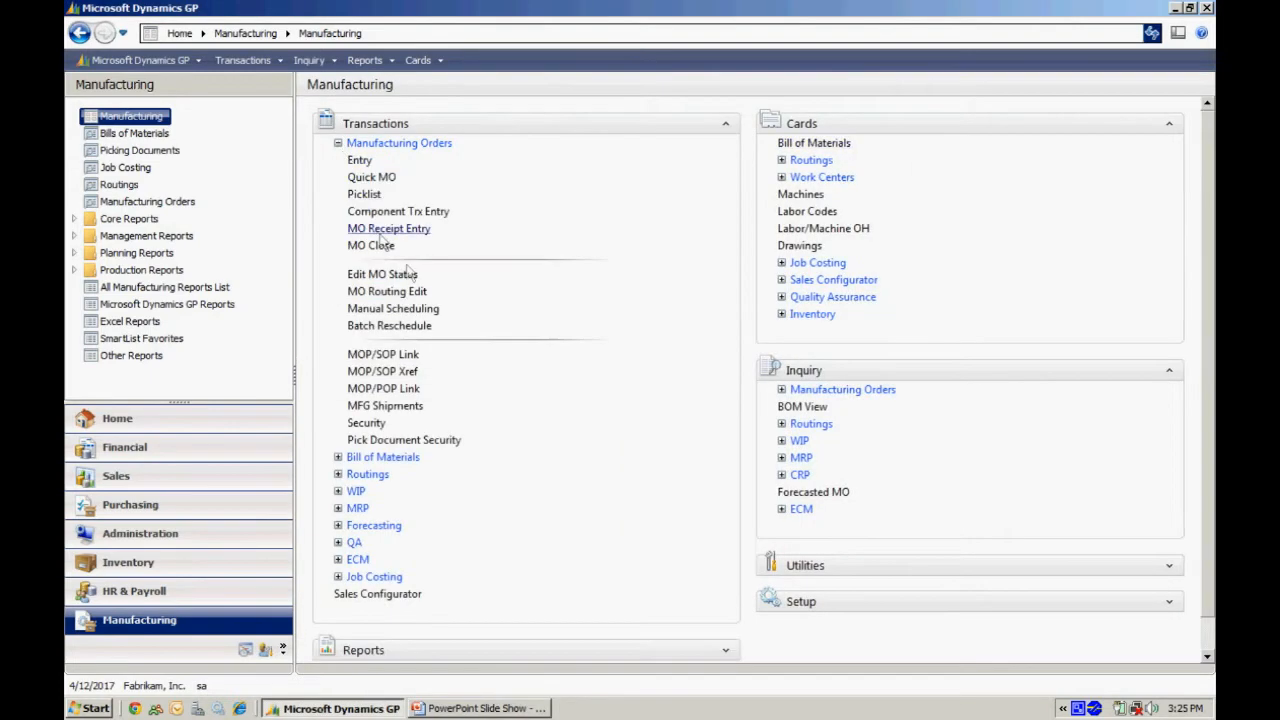
left_click(371, 178)
key("Tab")
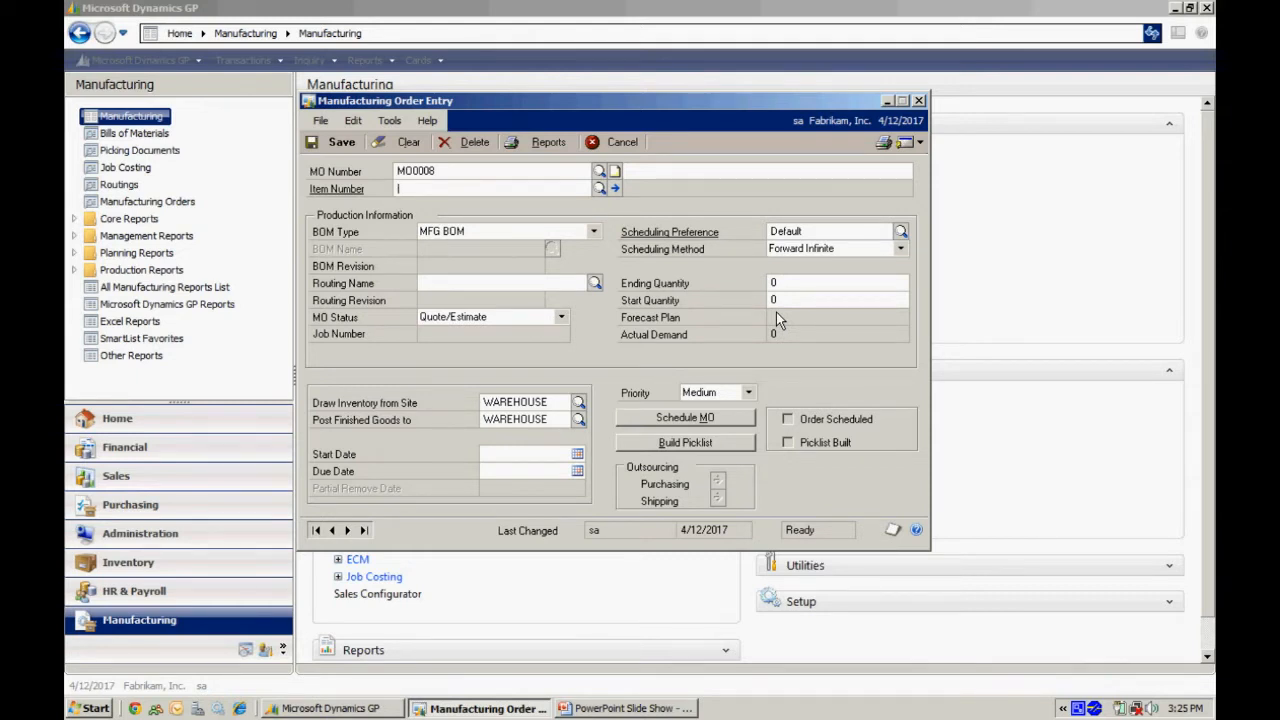
type("PRO1")
key("Tab")
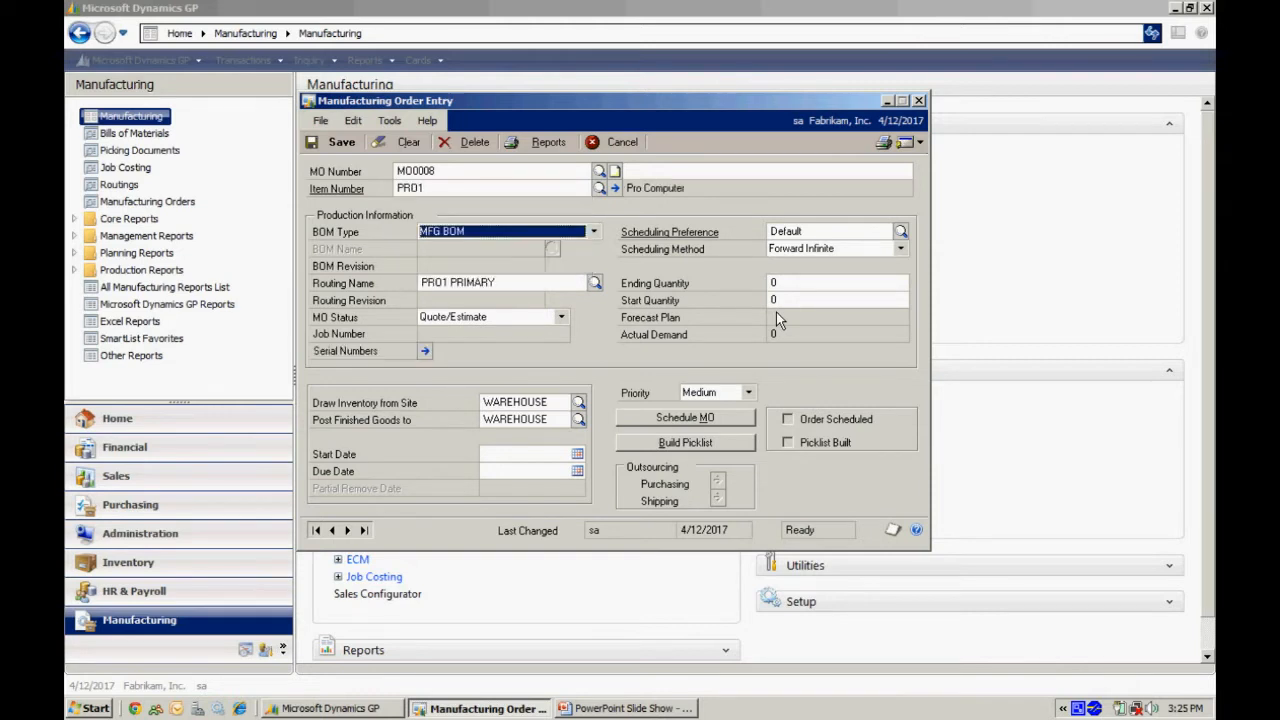
Step: Set the manufacturing order's ending quantity to 2 and its start date to 4/12/2017
left_click(796, 285)
type("2")
key("Tab")
key("Tab")
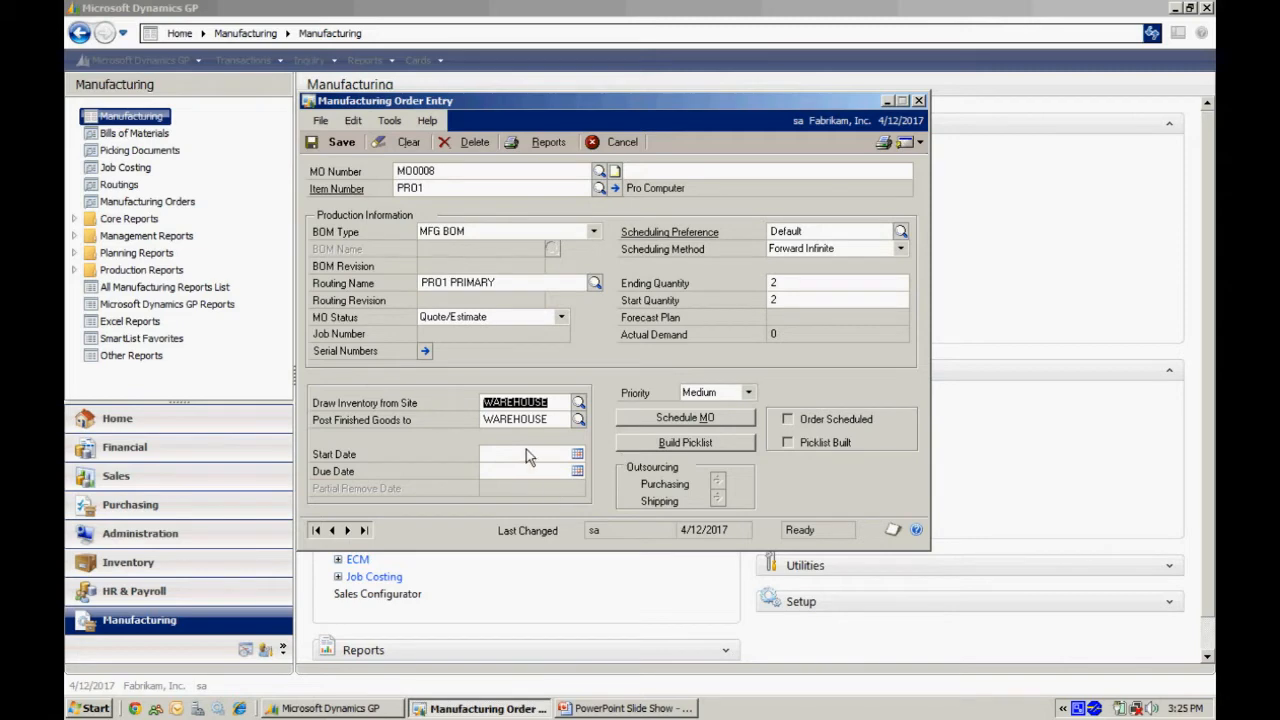
left_click(527, 456)
type("0412")
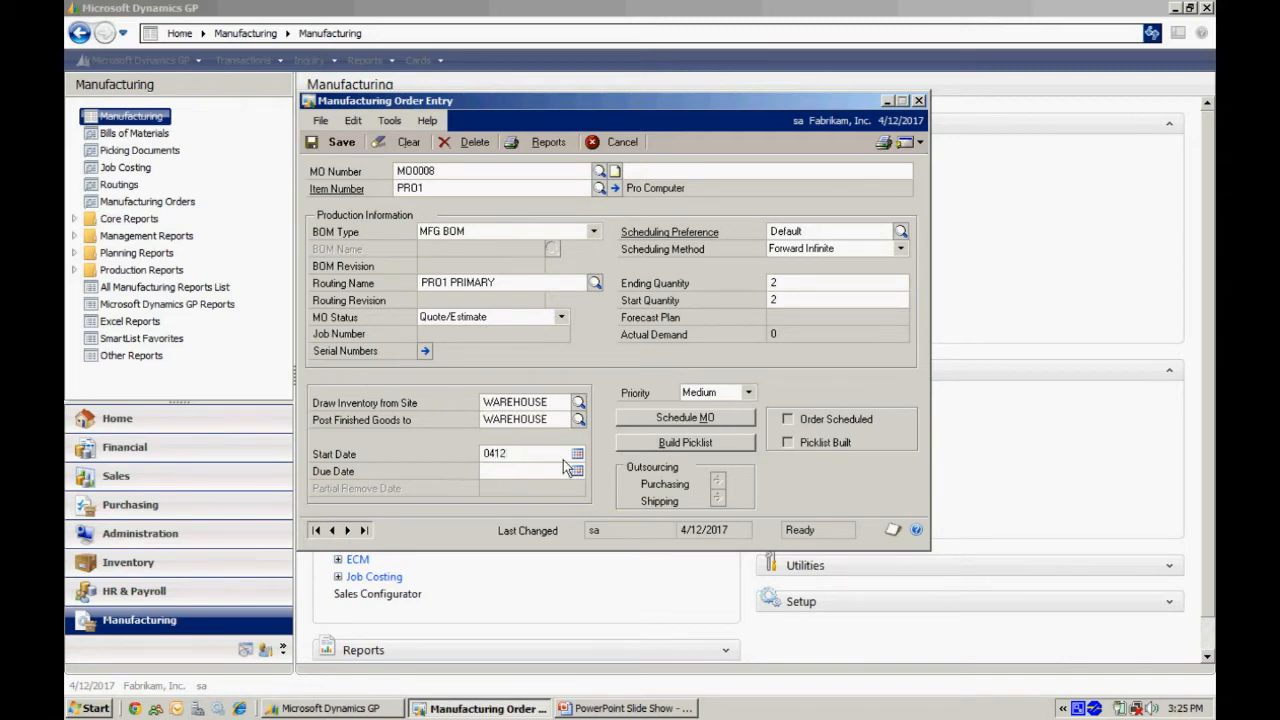
key("Tab")
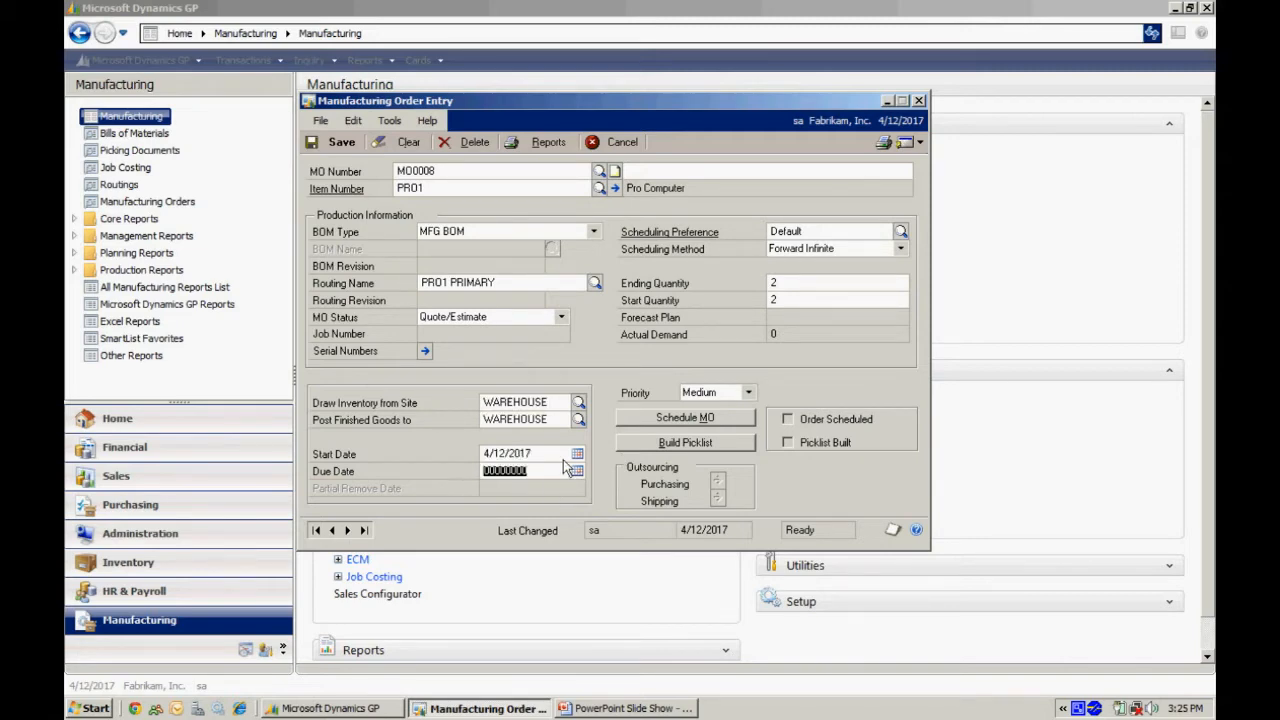
Step: Schedule the manufacturing order and change its MO status to Released
left_click(695, 418)
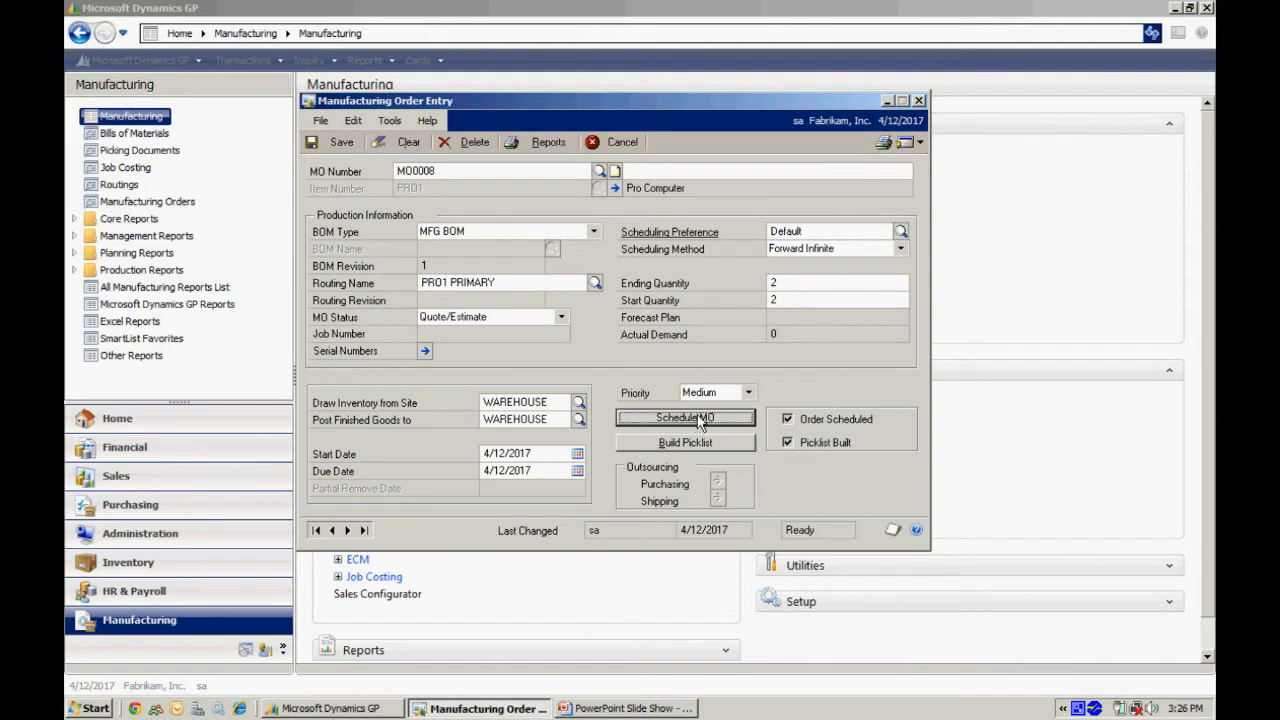
left_click(561, 316)
left_click(499, 359)
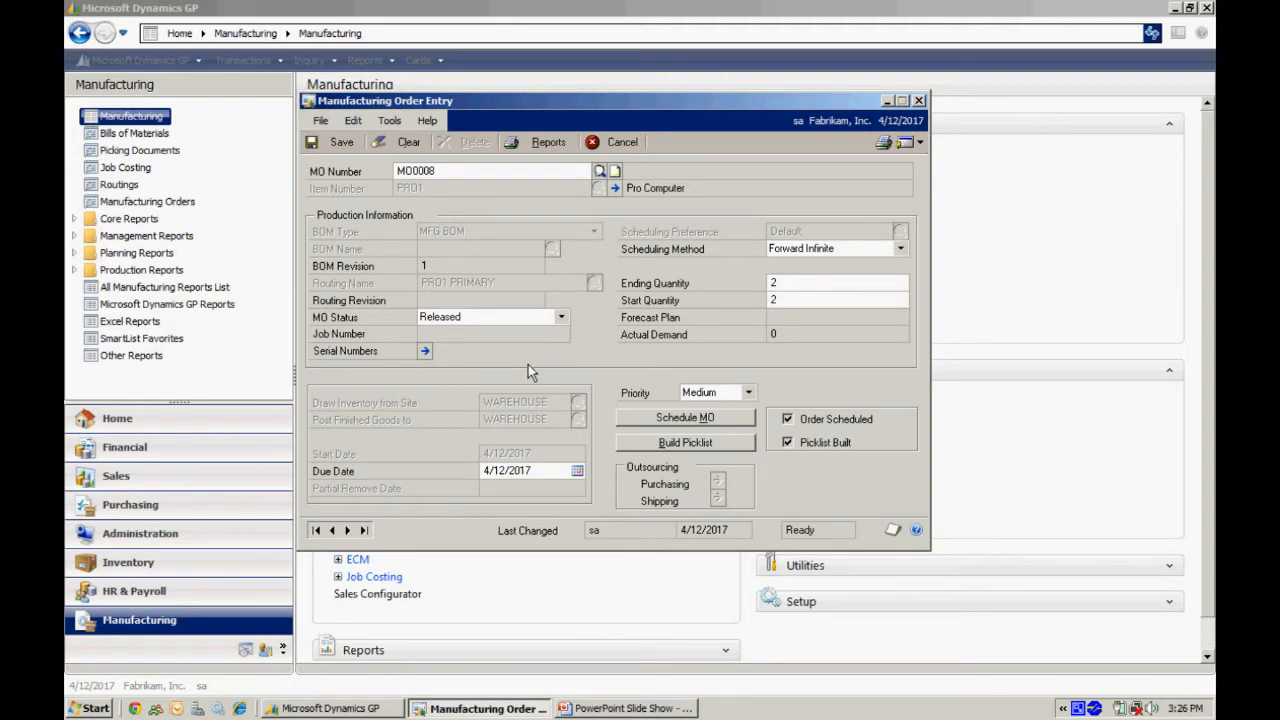
Step: Open the order's receipt entry and assign serial numbers CRD-000013 and CRD-000018 to the HDWR-FGC-0001 backflush quantity
left_click(919, 143)
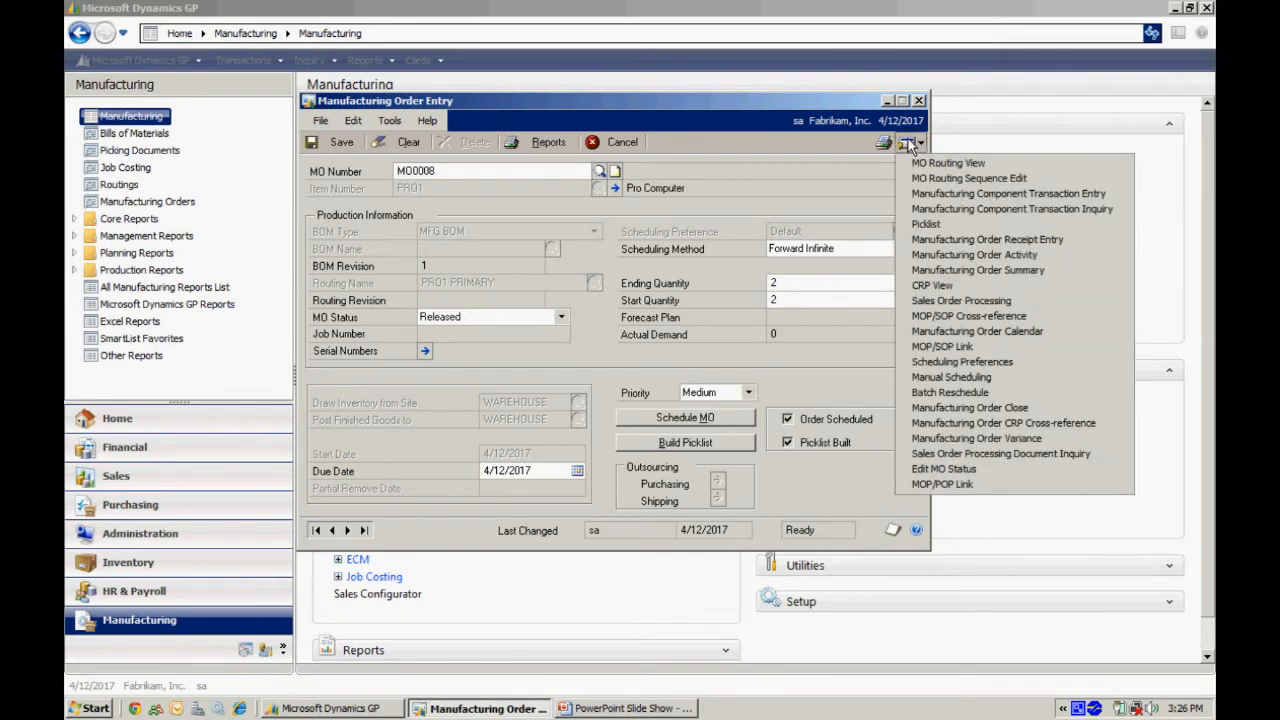
left_click(968, 240)
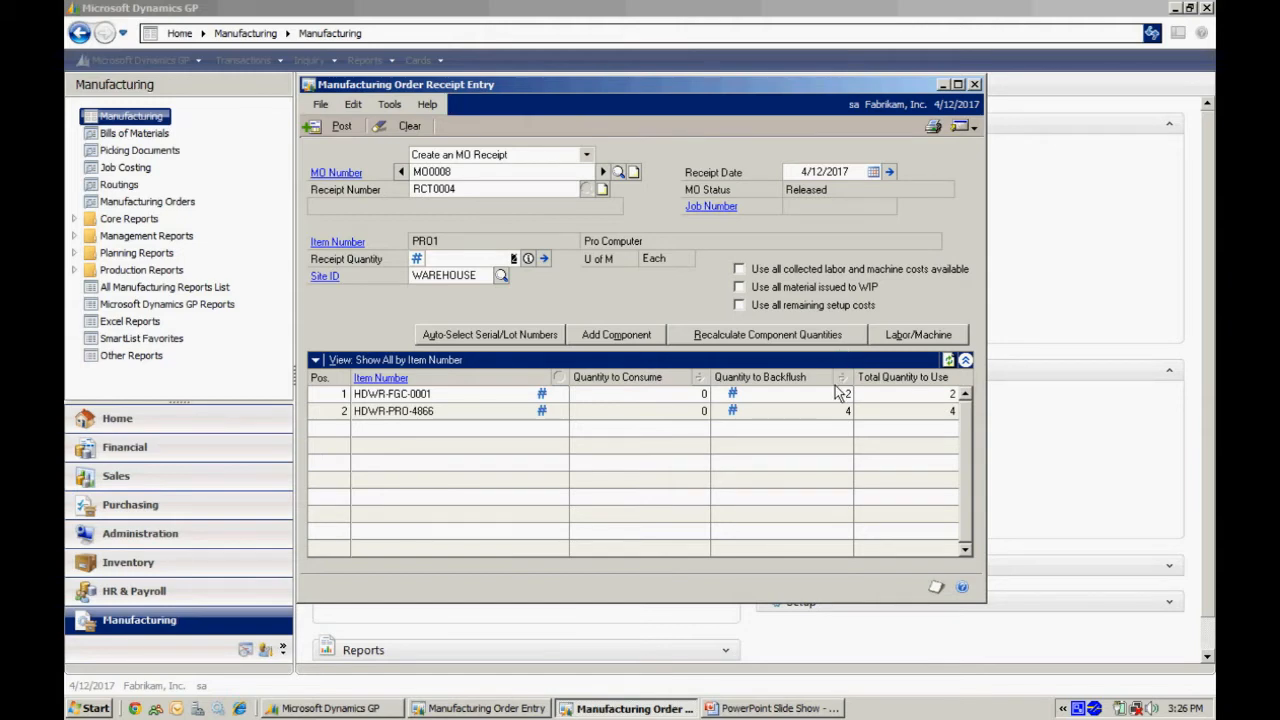
left_click(806, 399)
left_click(843, 382)
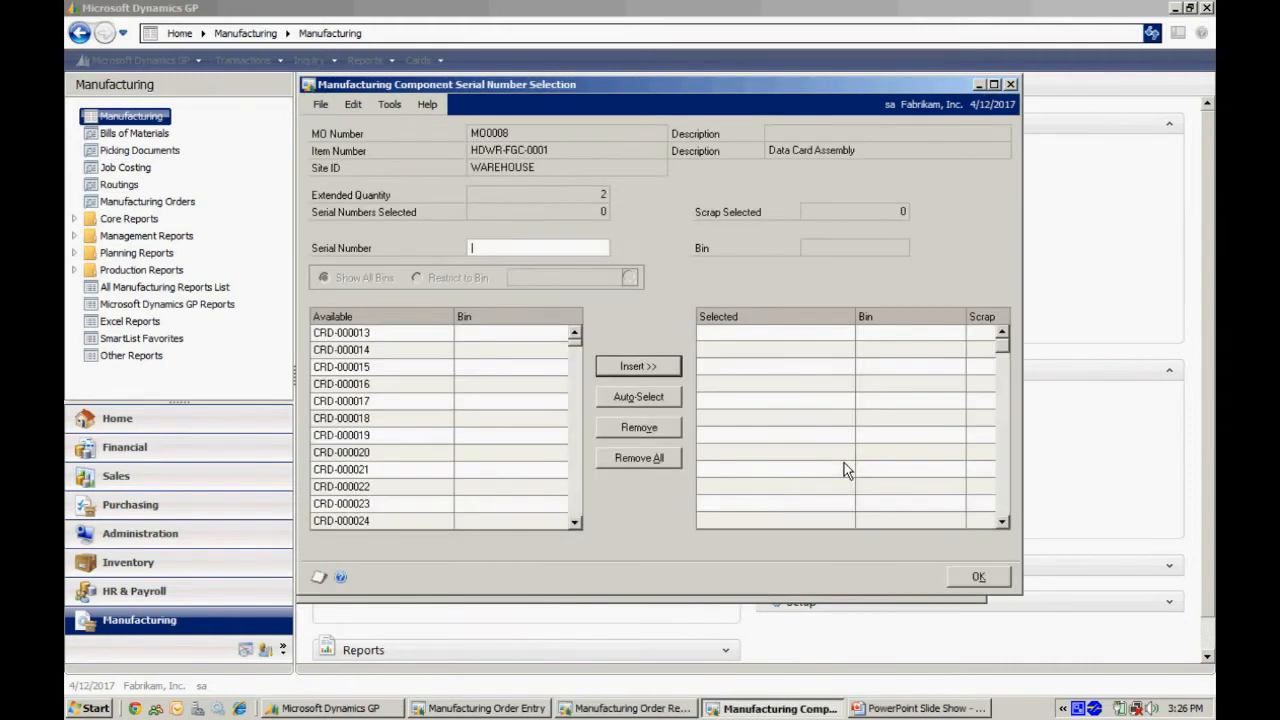
left_click(391, 336)
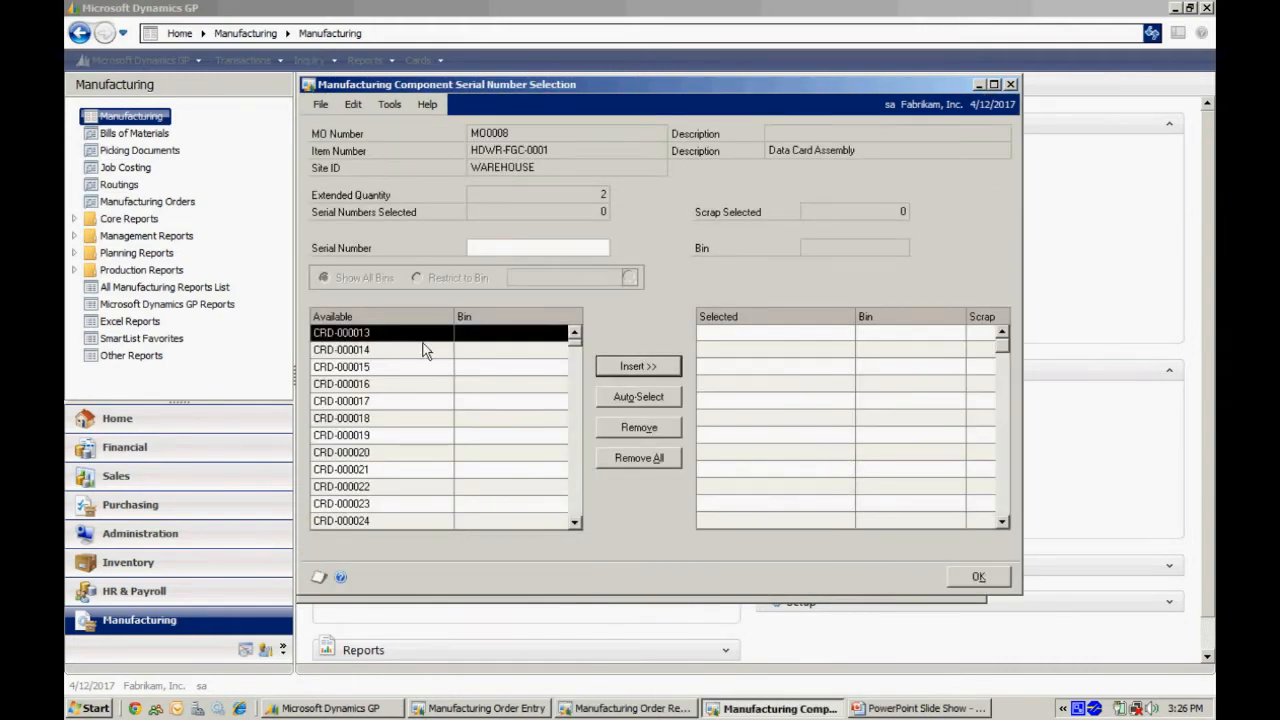
left_click(621, 363)
left_click(446, 400)
left_click(618, 367)
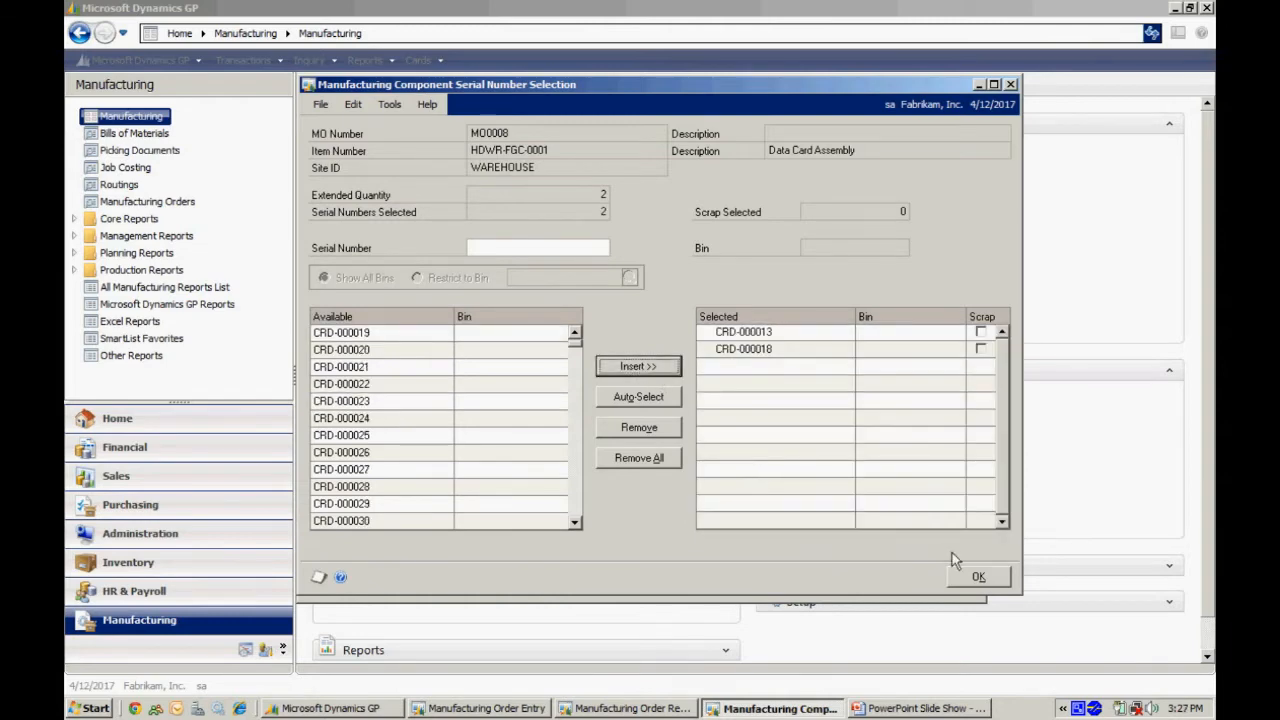
left_click(972, 578)
Step: Auto-select serial numbers for the HDWR-PRO-4866 backflush quantity and accept the selection
left_click(806, 412)
left_click(843, 378)
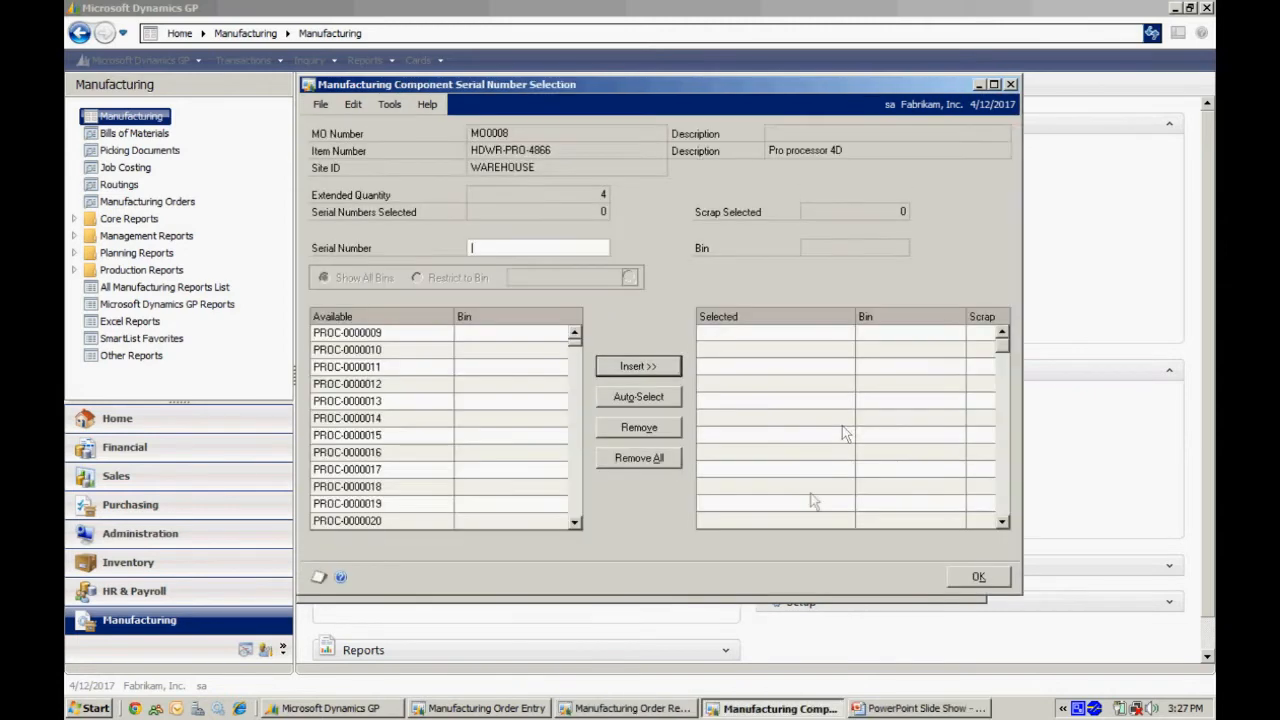
left_click(643, 400)
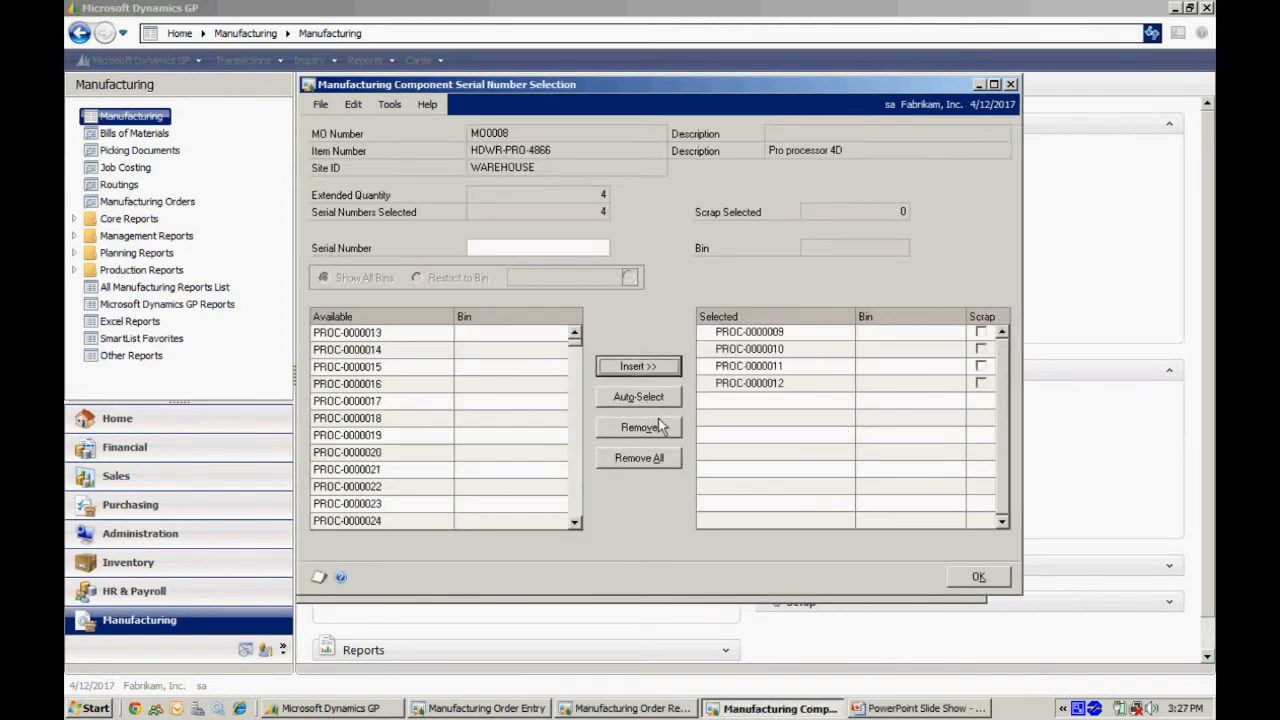
left_click(968, 576)
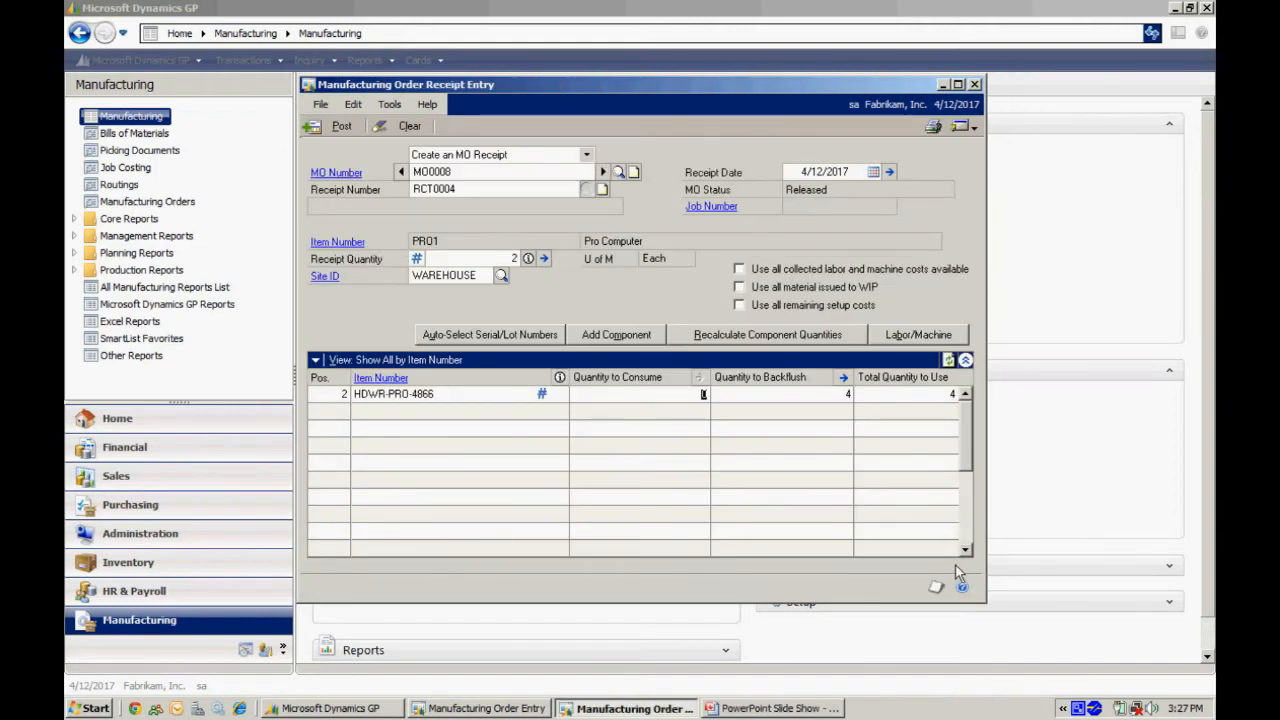
left_click(966, 395)
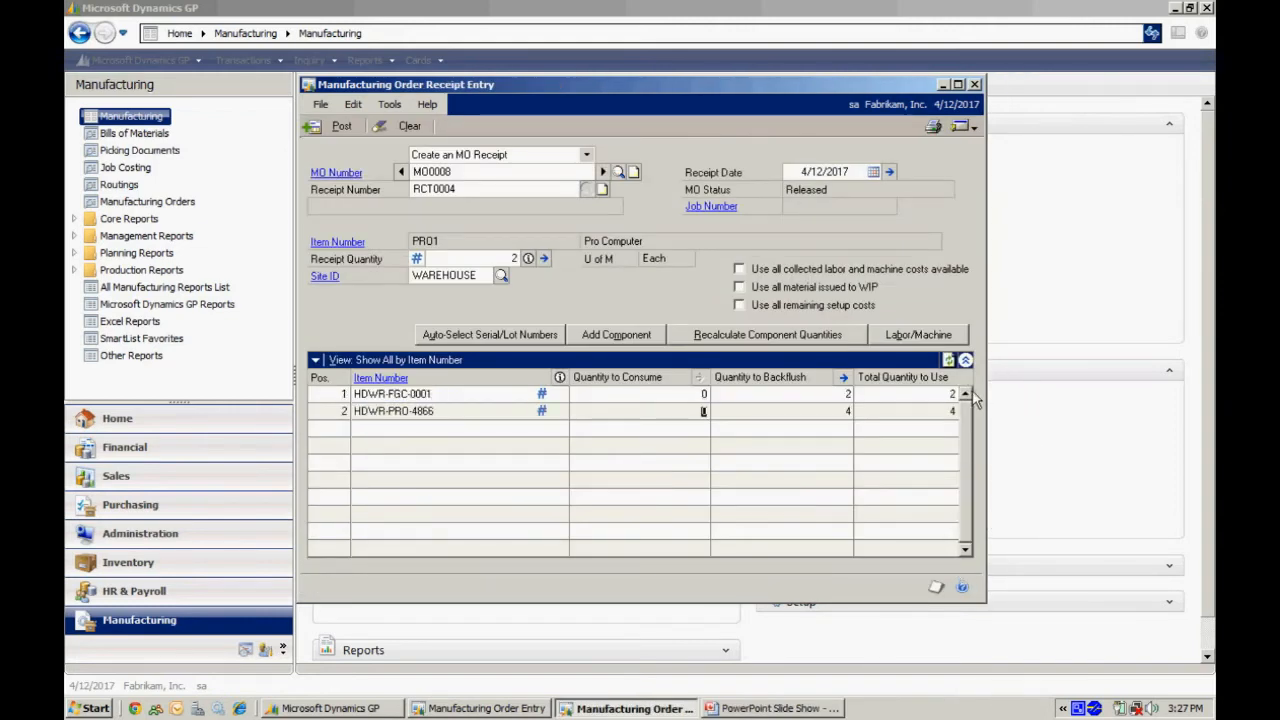
Step: Auto-generate two serial numbers for the finished PRO1 receipt quantity, starting at PROCOMP-0000013
left_click(545, 259)
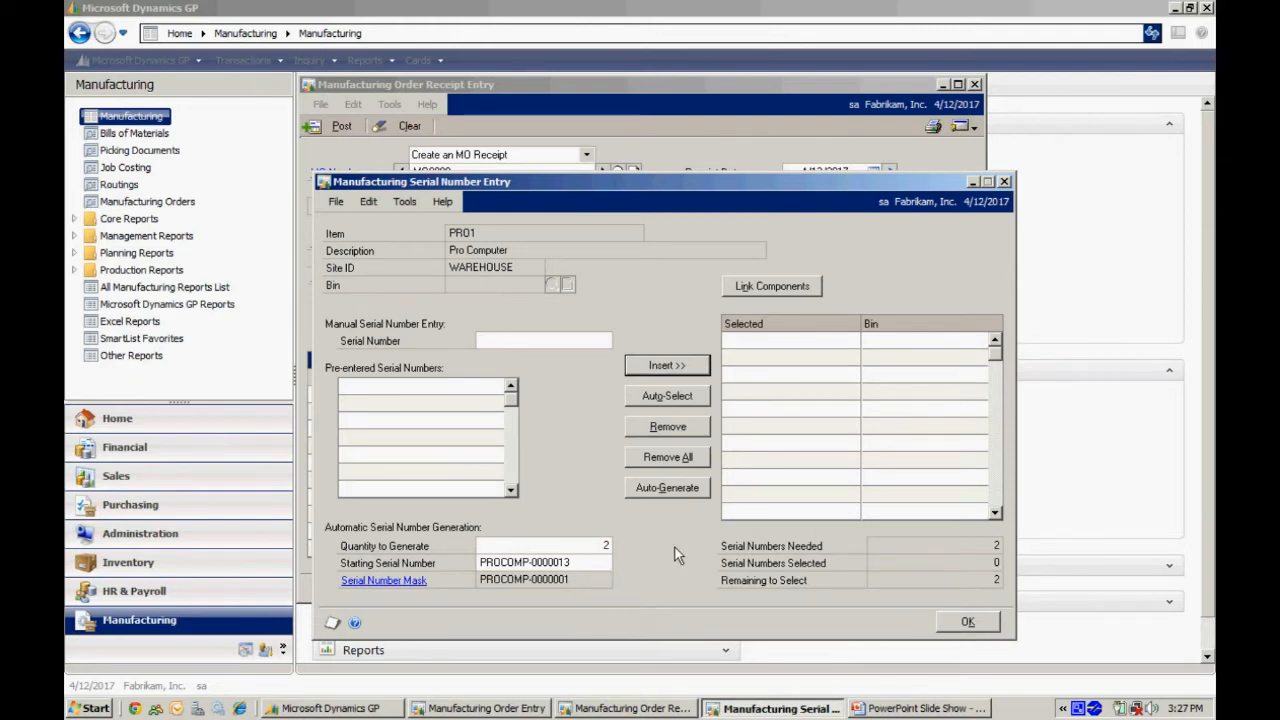
left_click(670, 490)
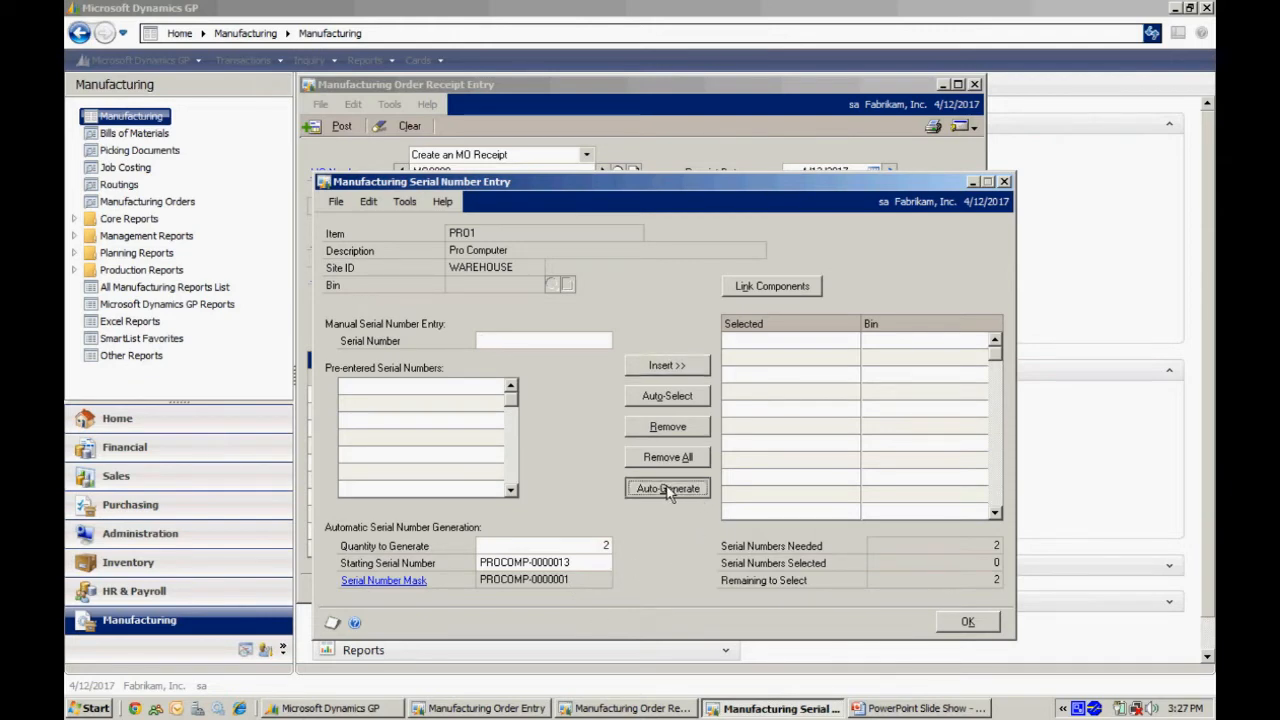
left_click(668, 490)
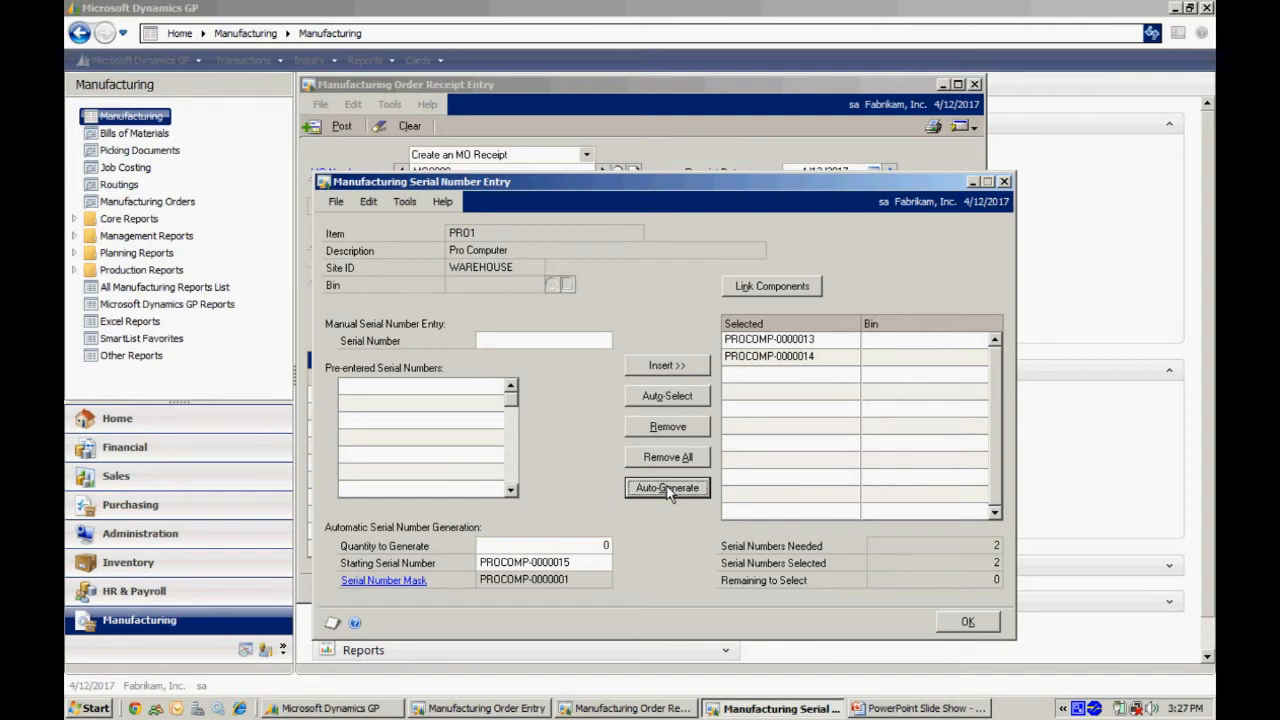
Step: Link components CRD-000013, PROC-0000011 and PROC-0000012 to finished good serial number PROCOMP-0000013
left_click(755, 288)
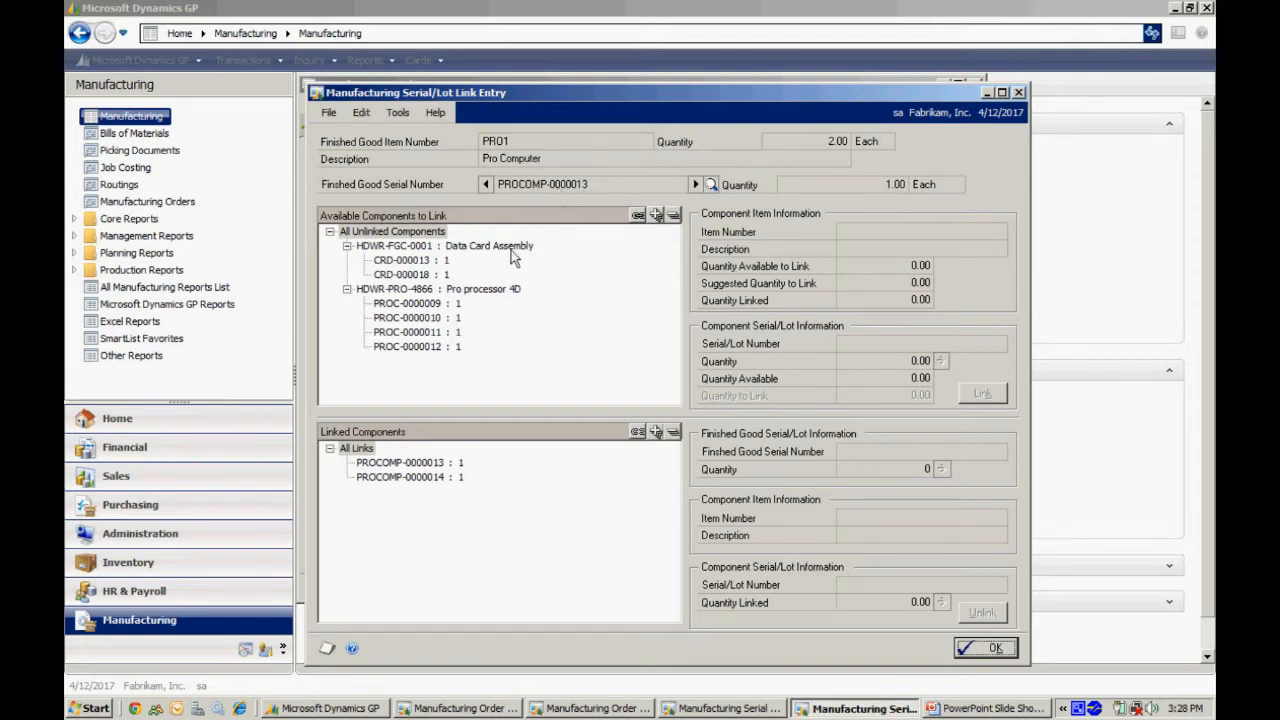
left_click(403, 259)
double_click(402, 258)
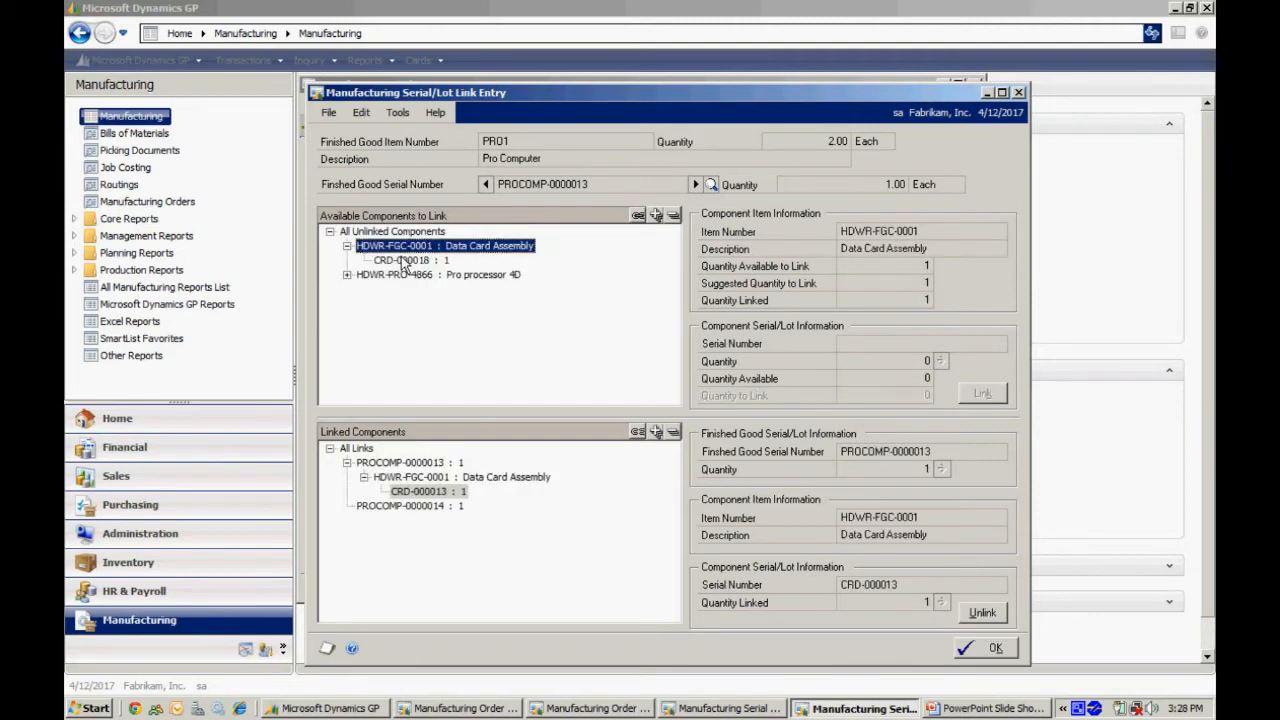
left_click(346, 276)
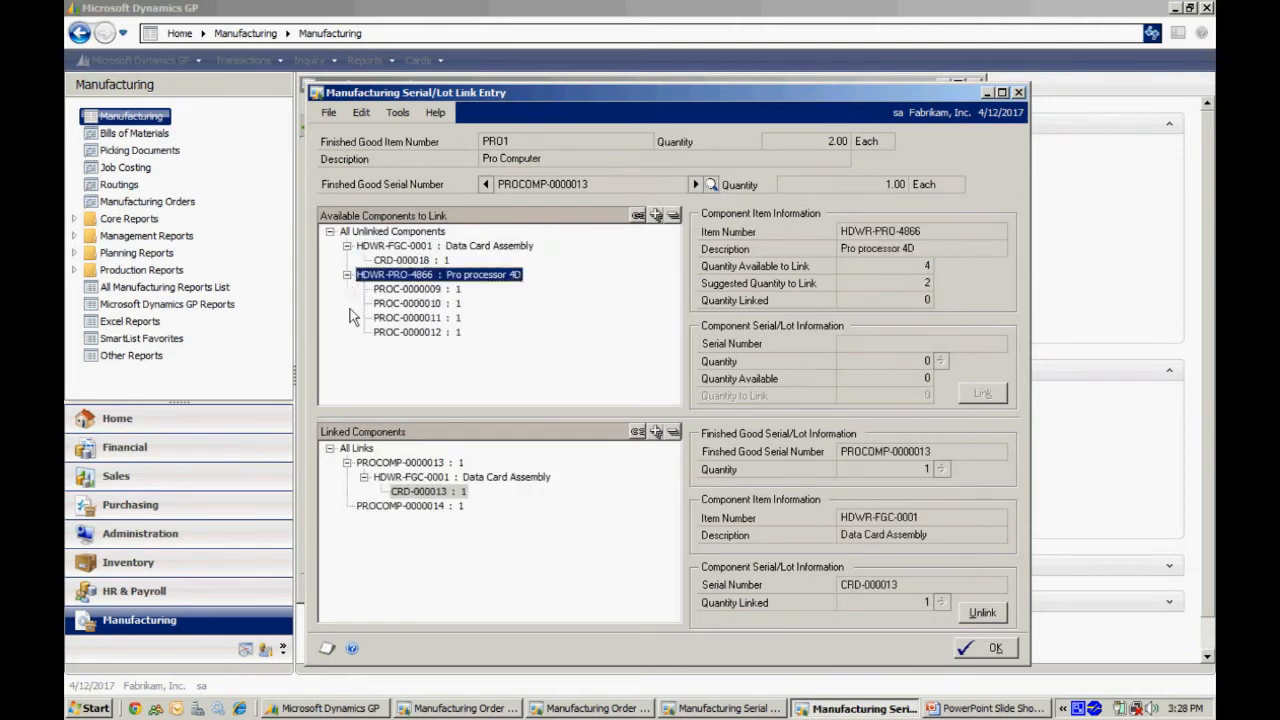
double_click(423, 328)
double_click(429, 303)
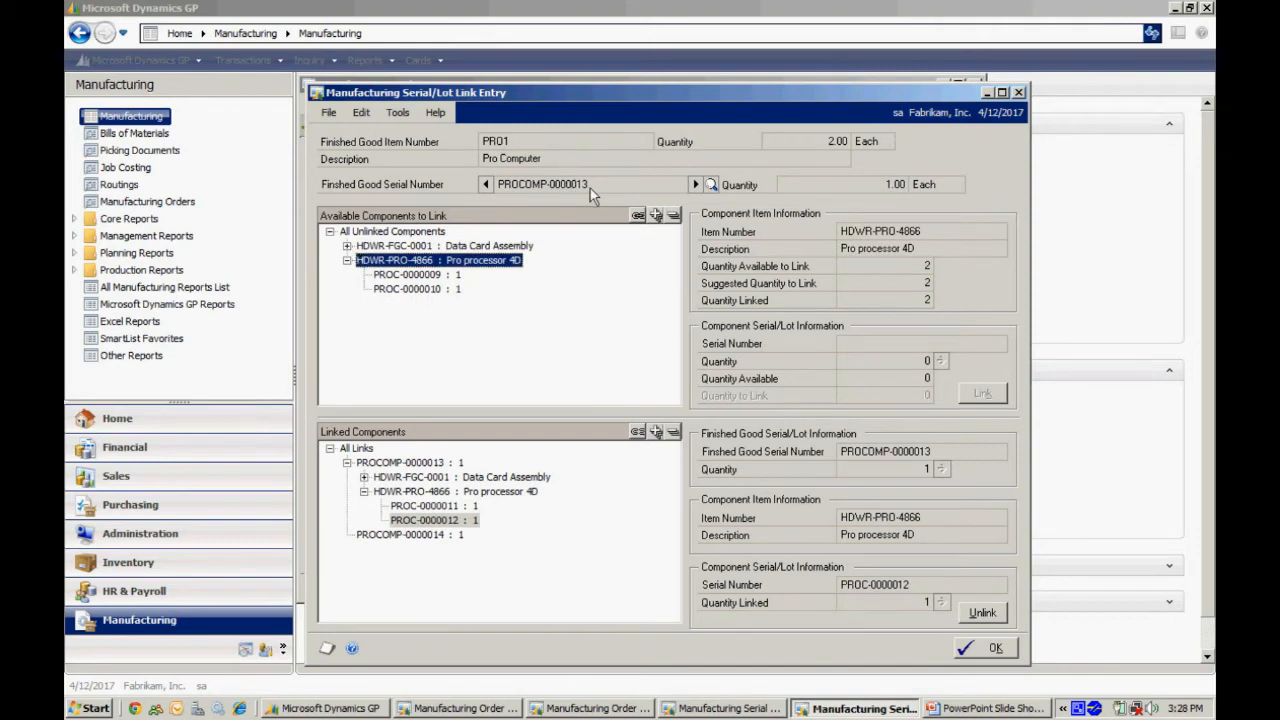
Step: Link components CRD-000018, PROC-0000009 and PROC-0000010 to finished good PROCOMP-0000014 and accept the serial number entries
left_click(695, 185)
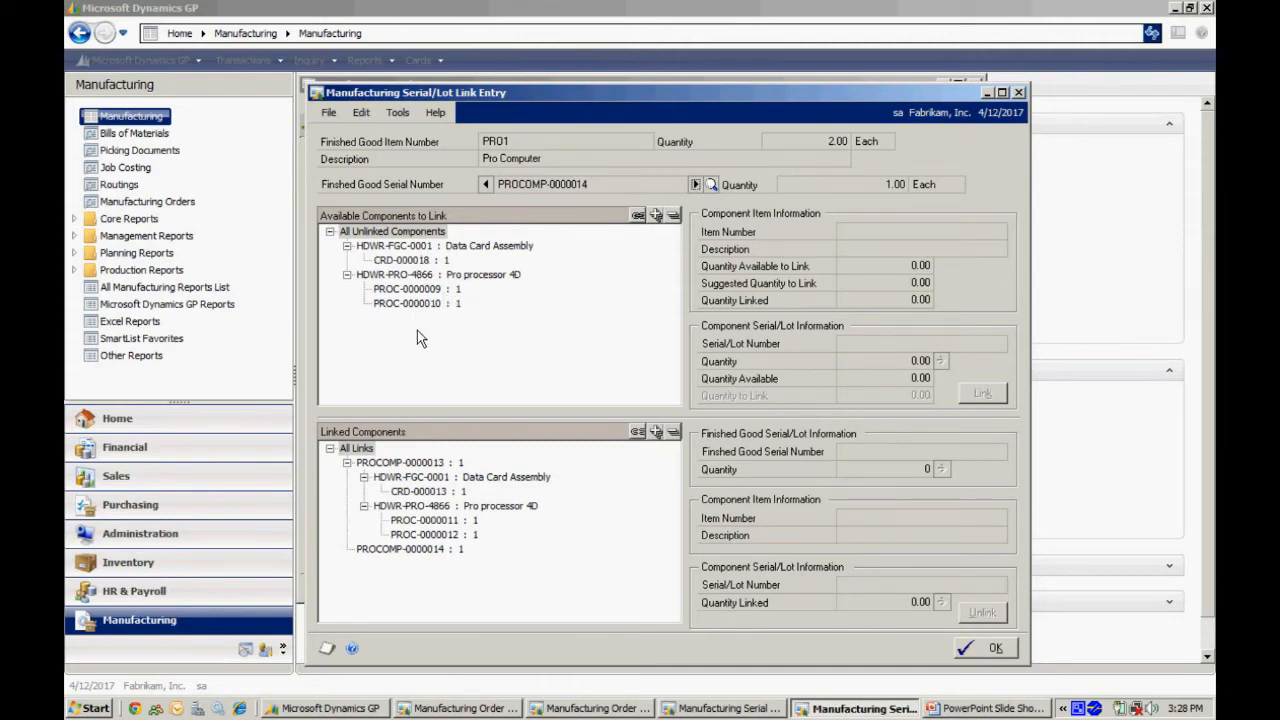
double_click(418, 261)
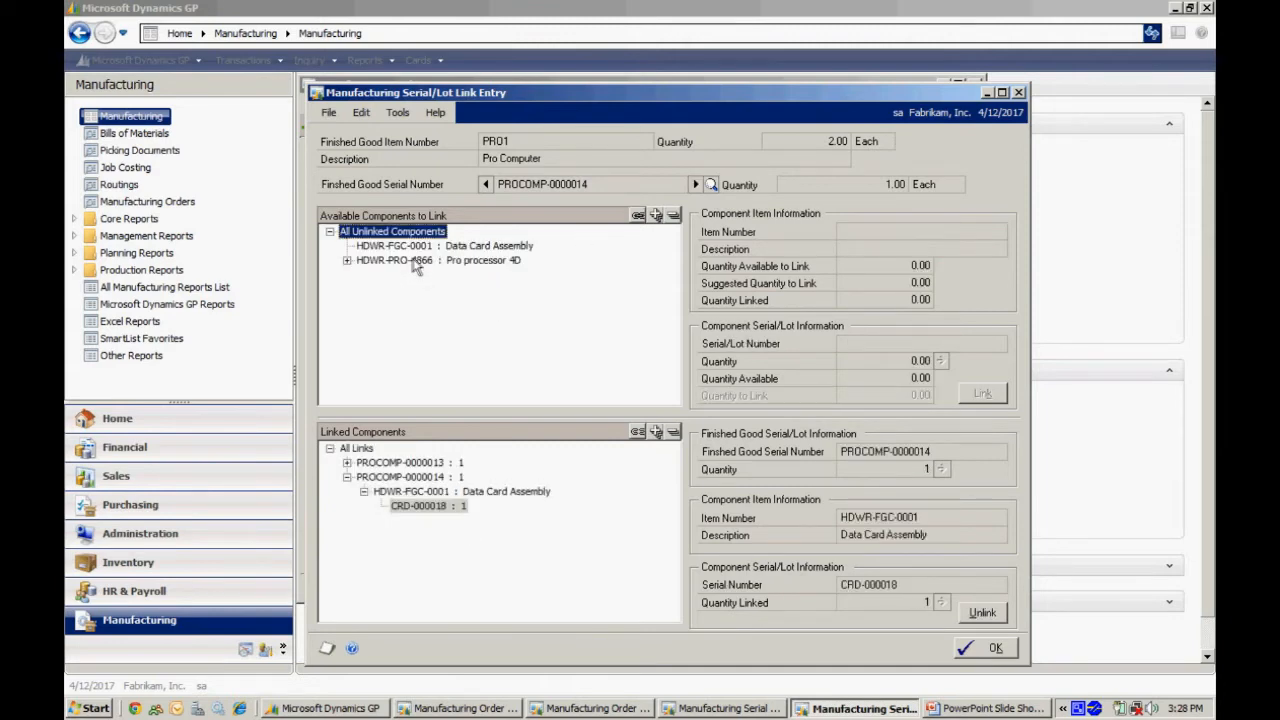
left_click(346, 260)
double_click(416, 286)
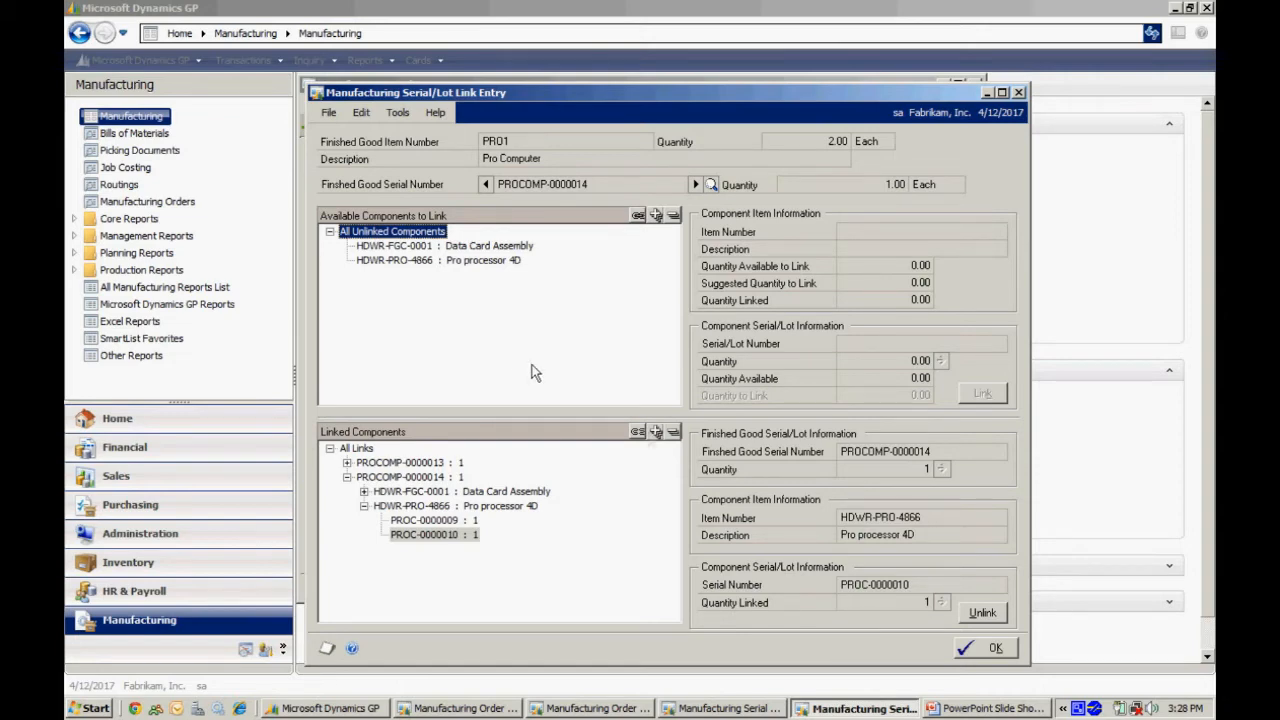
left_click(988, 648)
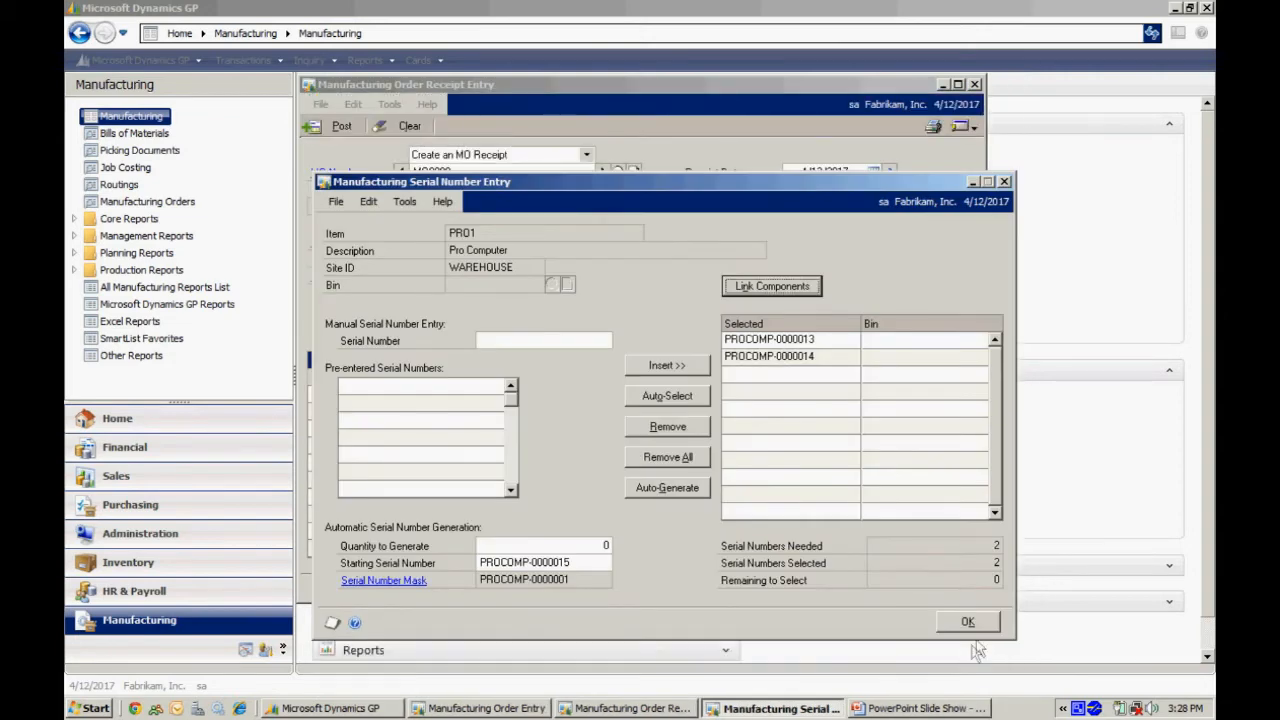
left_click(968, 622)
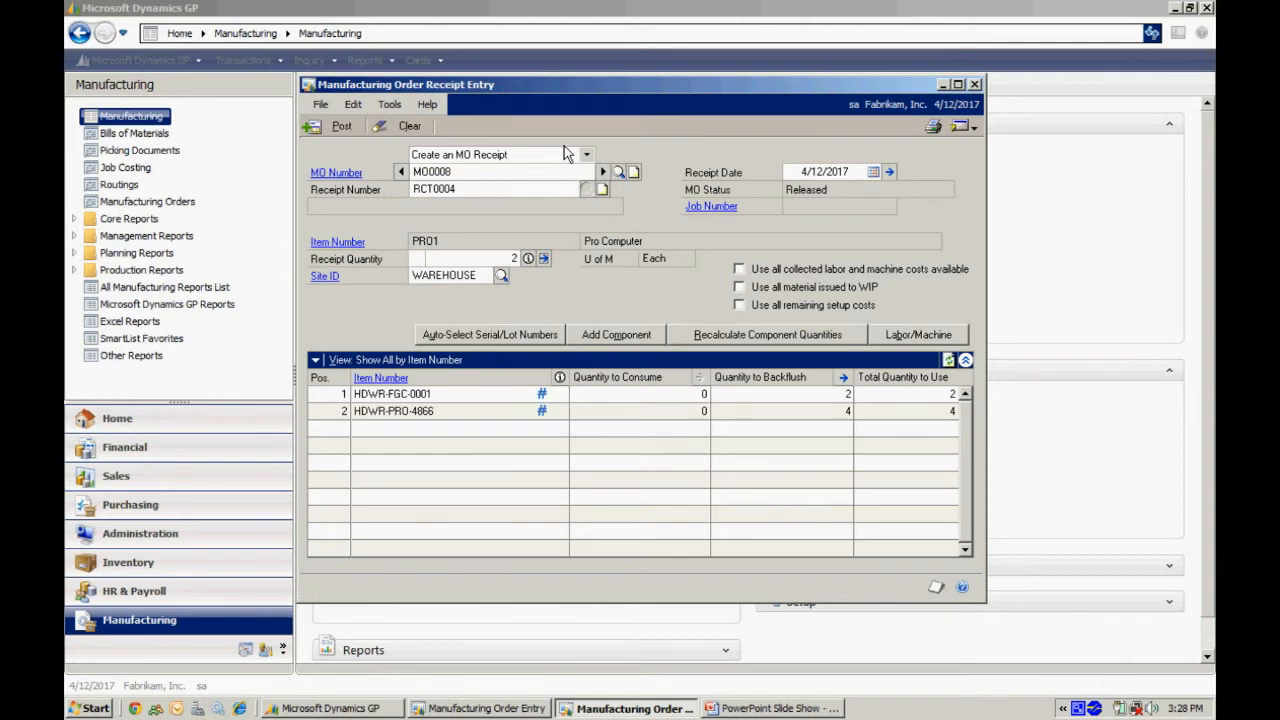
Step: Recheck the serial numbers selected for the finished PRO1 and for the HDWR-PRO-4866 component
left_click(544, 259)
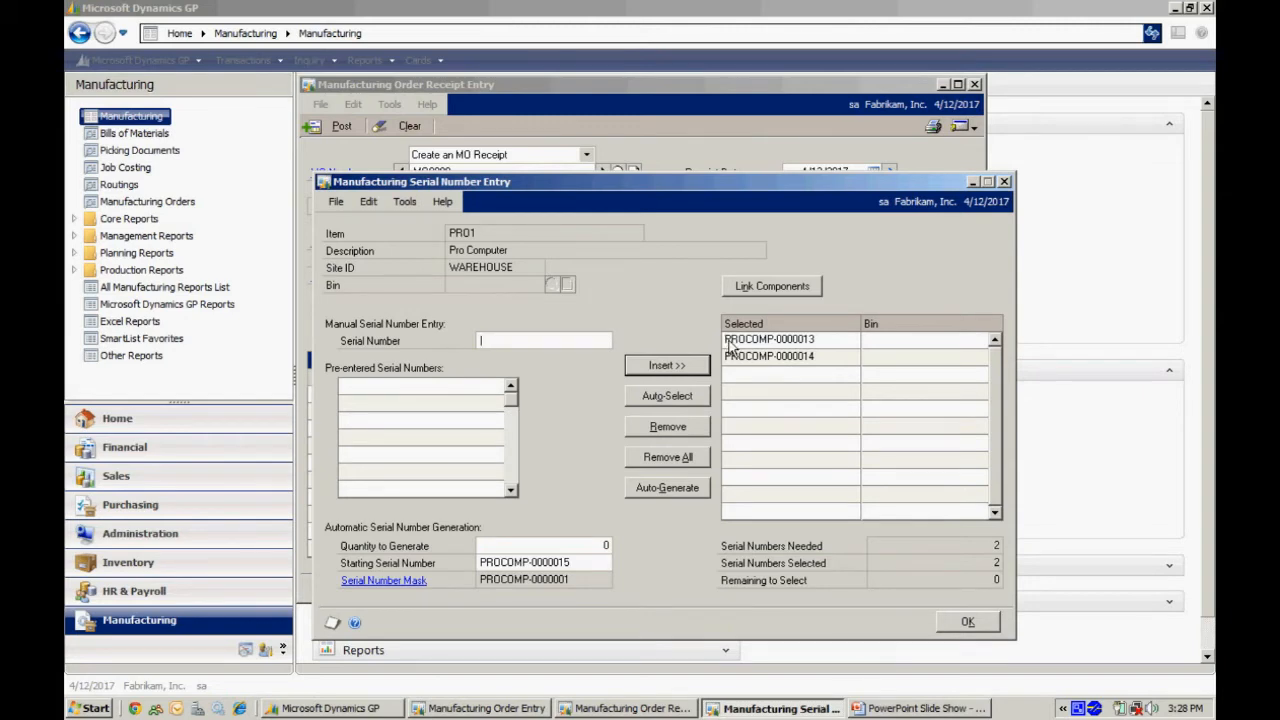
left_click(980, 624)
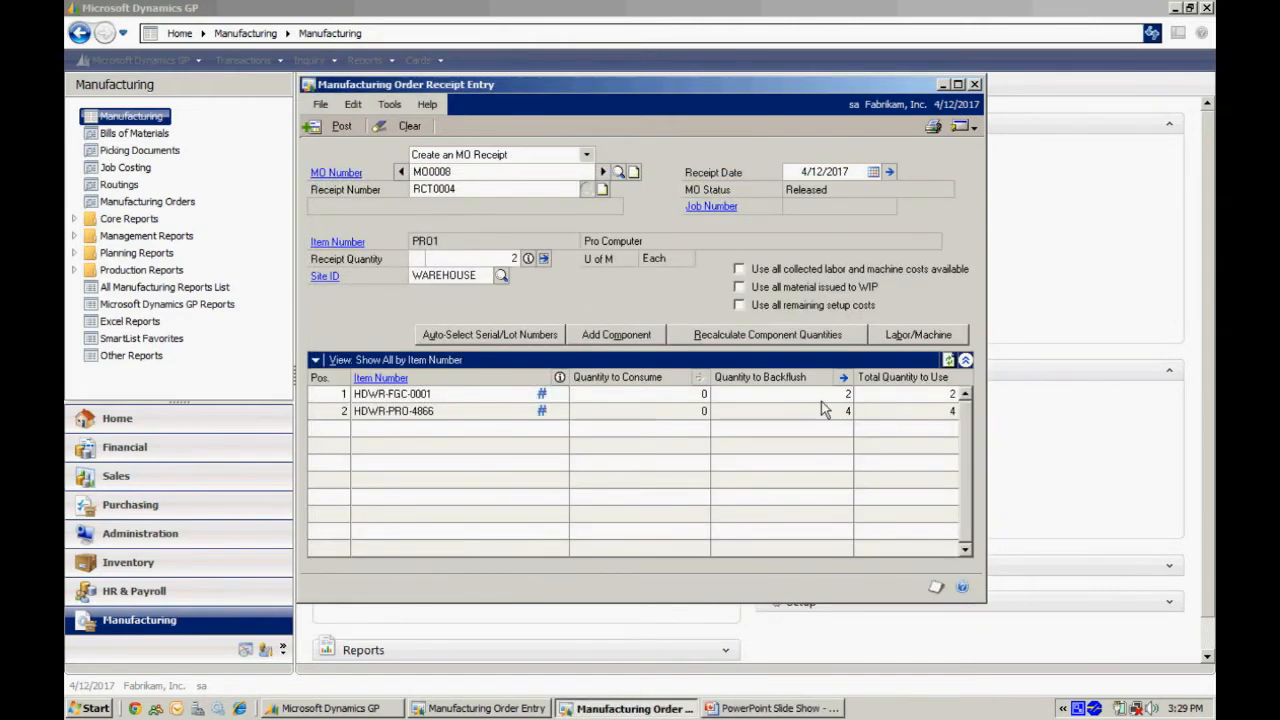
left_click(818, 410)
left_click(843, 377)
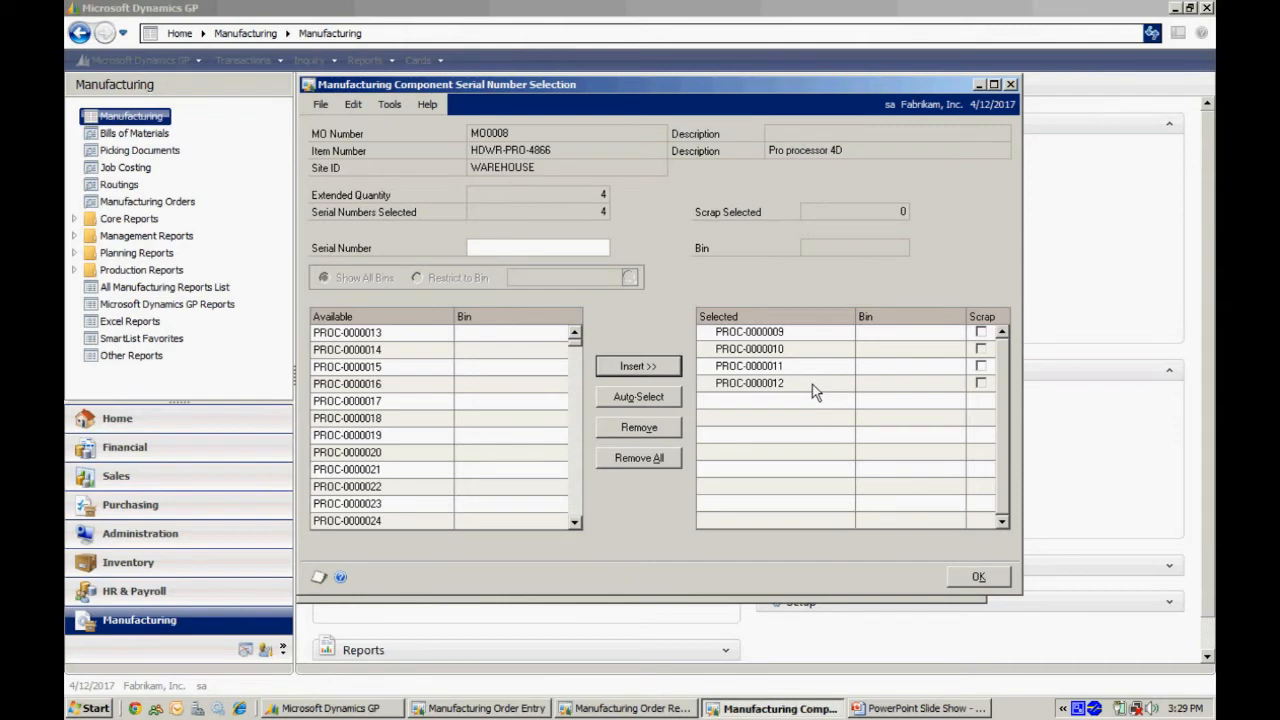
left_click(975, 577)
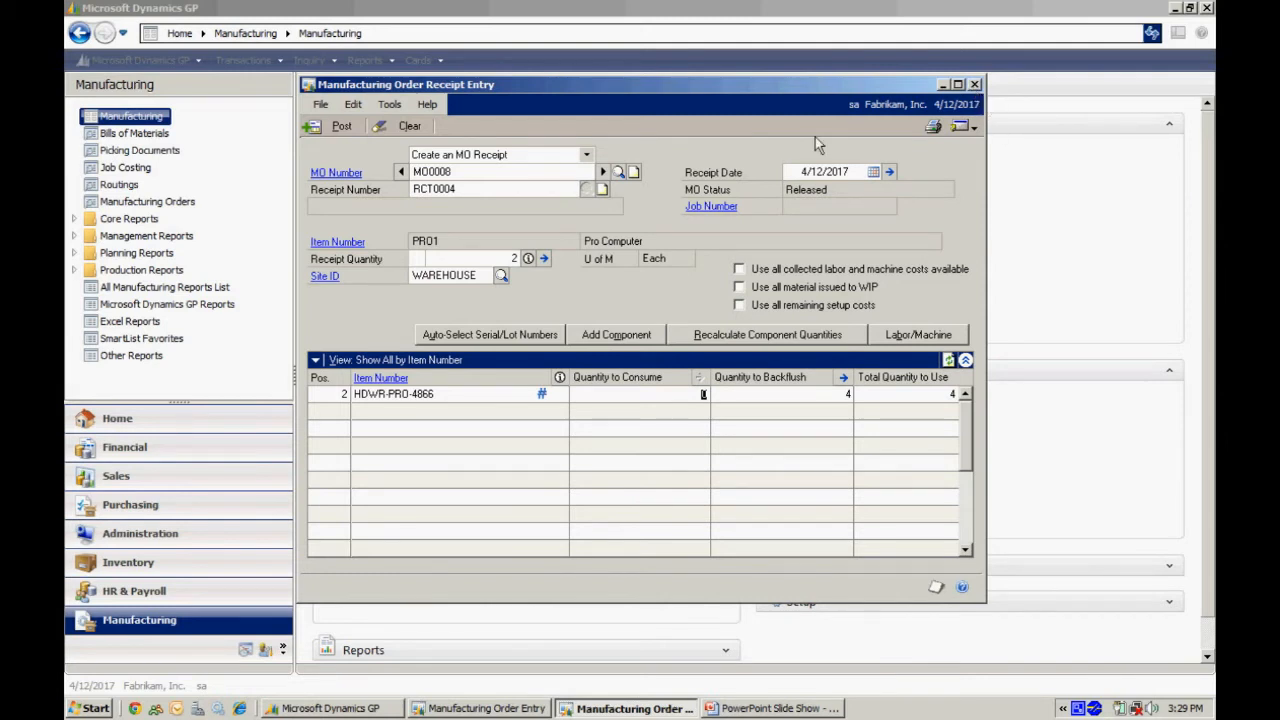
Step: Post the manufacturing order receipt for the two finished PRO1 units
left_click(340, 128)
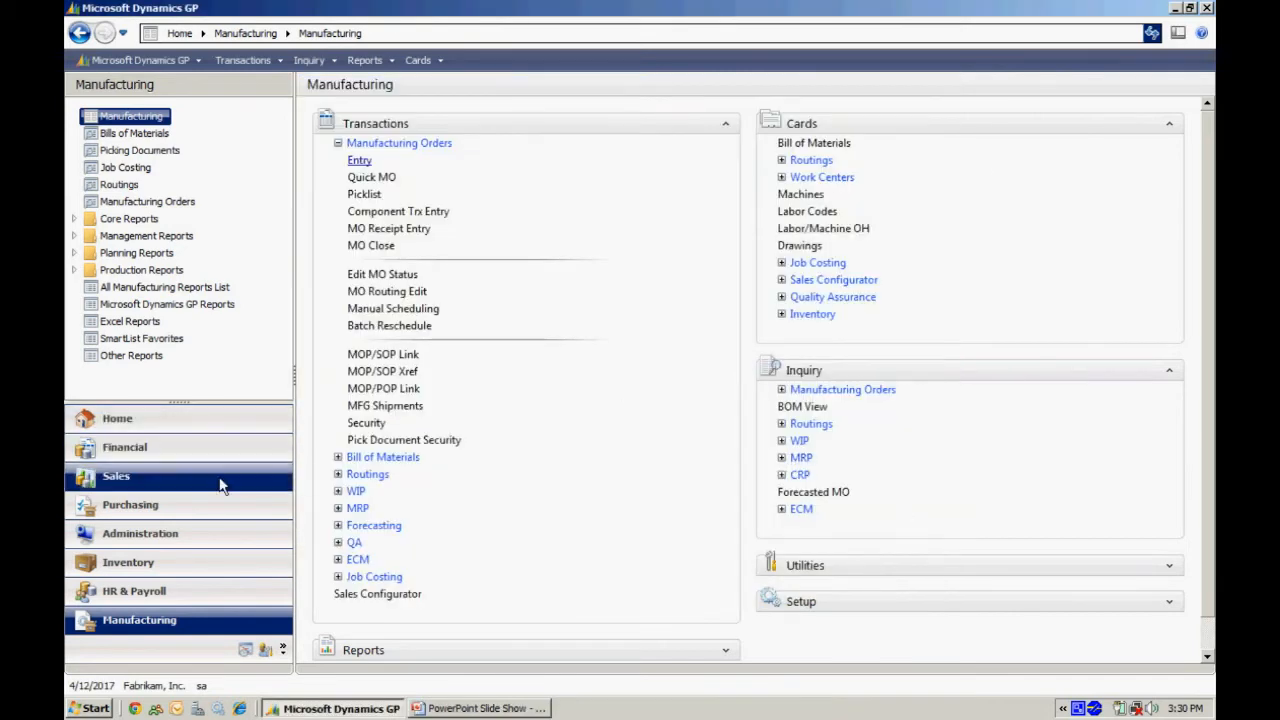
Step: Create a standard sales order (STDORD) for Adam Park Resort and enter its batch ID
left_click(266, 477)
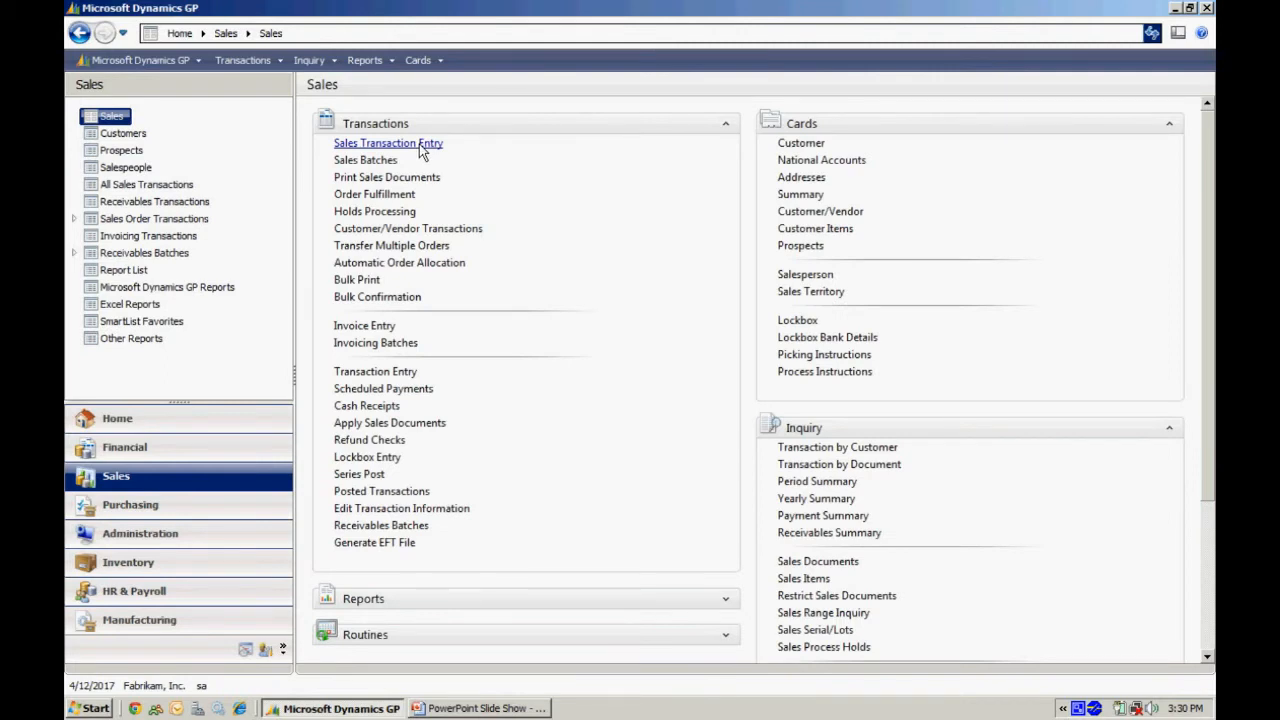
left_click(422, 146)
key("Tab")
key("Tab")
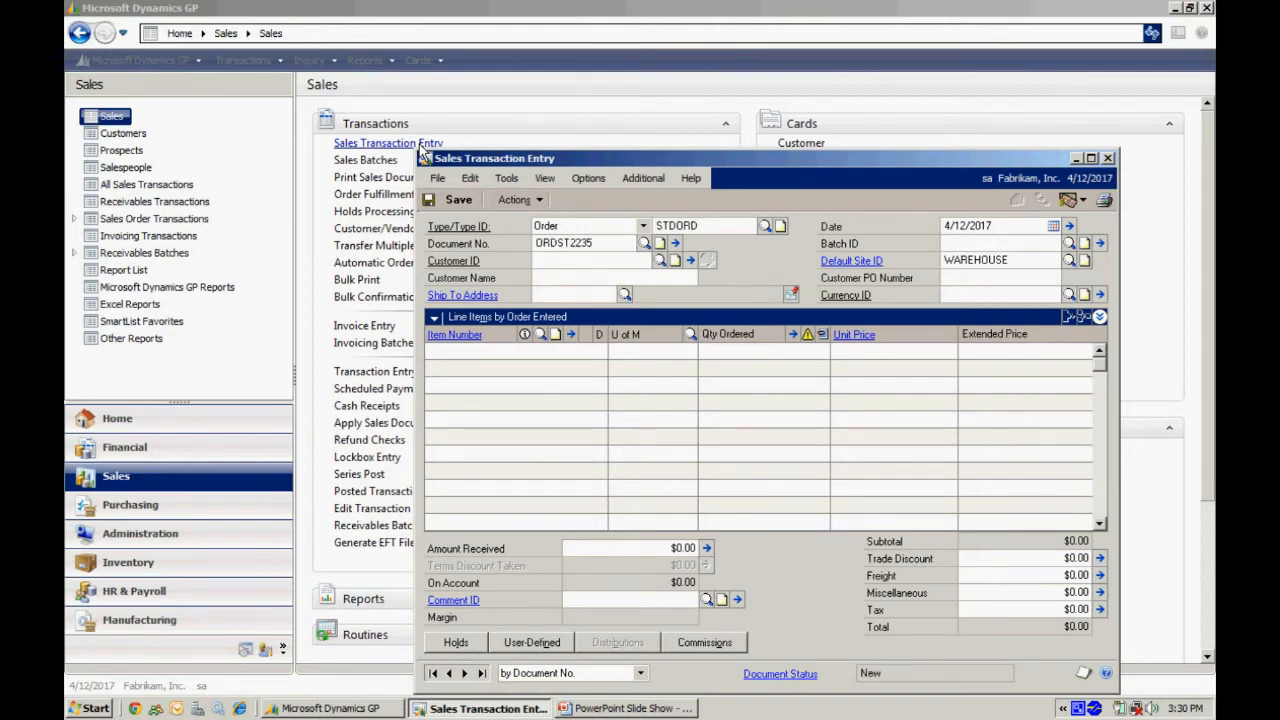
key("Tab")
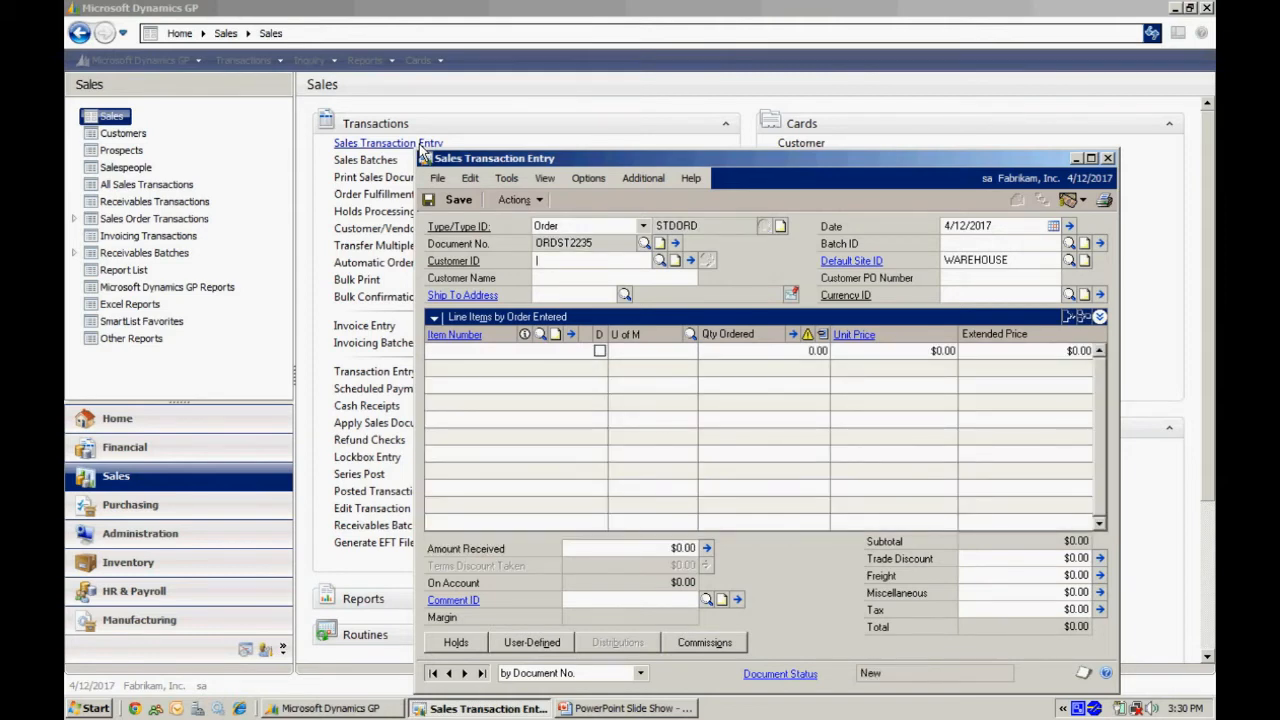
key("ctrl+q")
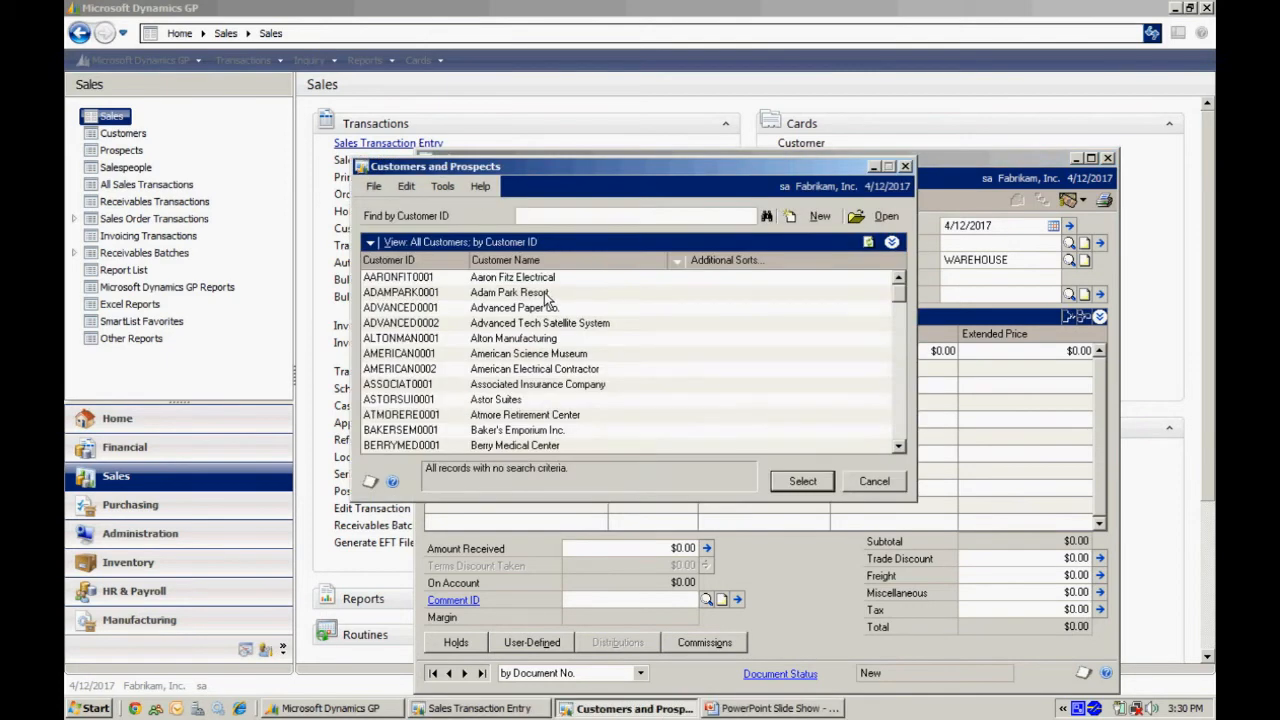
double_click(614, 293)
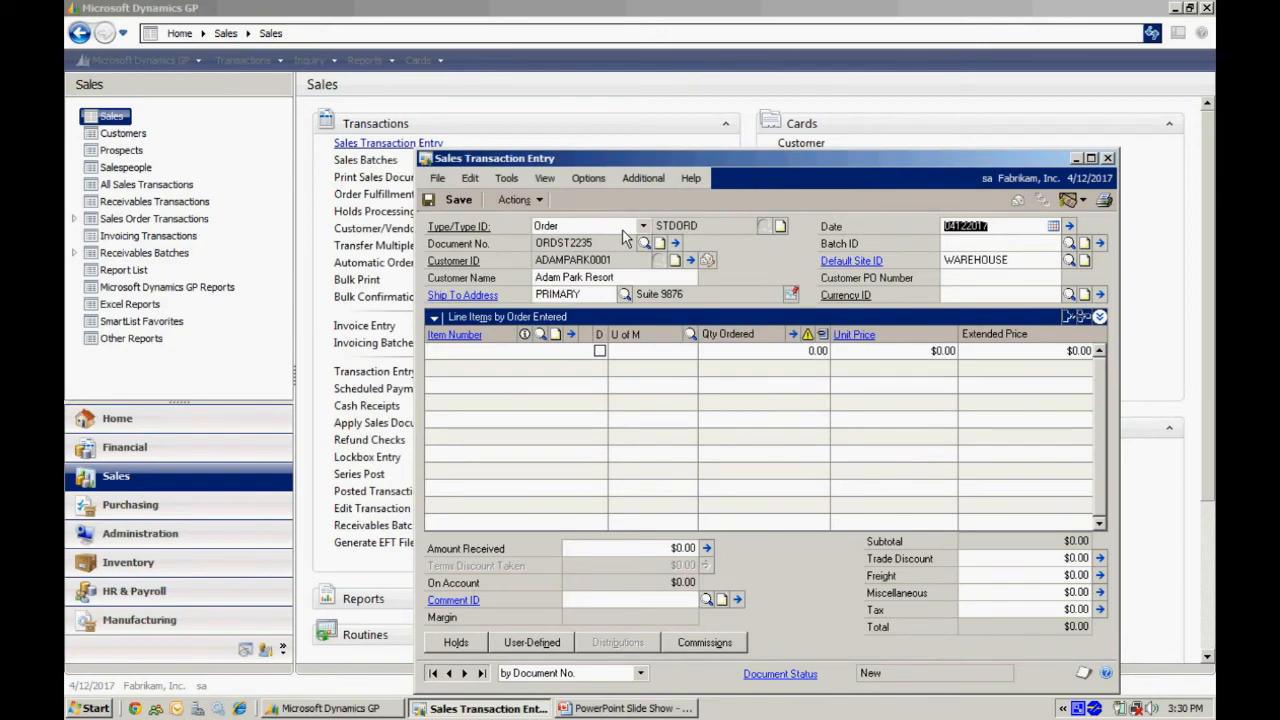
type("STEVE")
key("Tab")
Step: Add item PRO1 to the sales order with an ordered quantity of 2
key("Tab")
key("Tab")
key("Tab")
type("PRO")
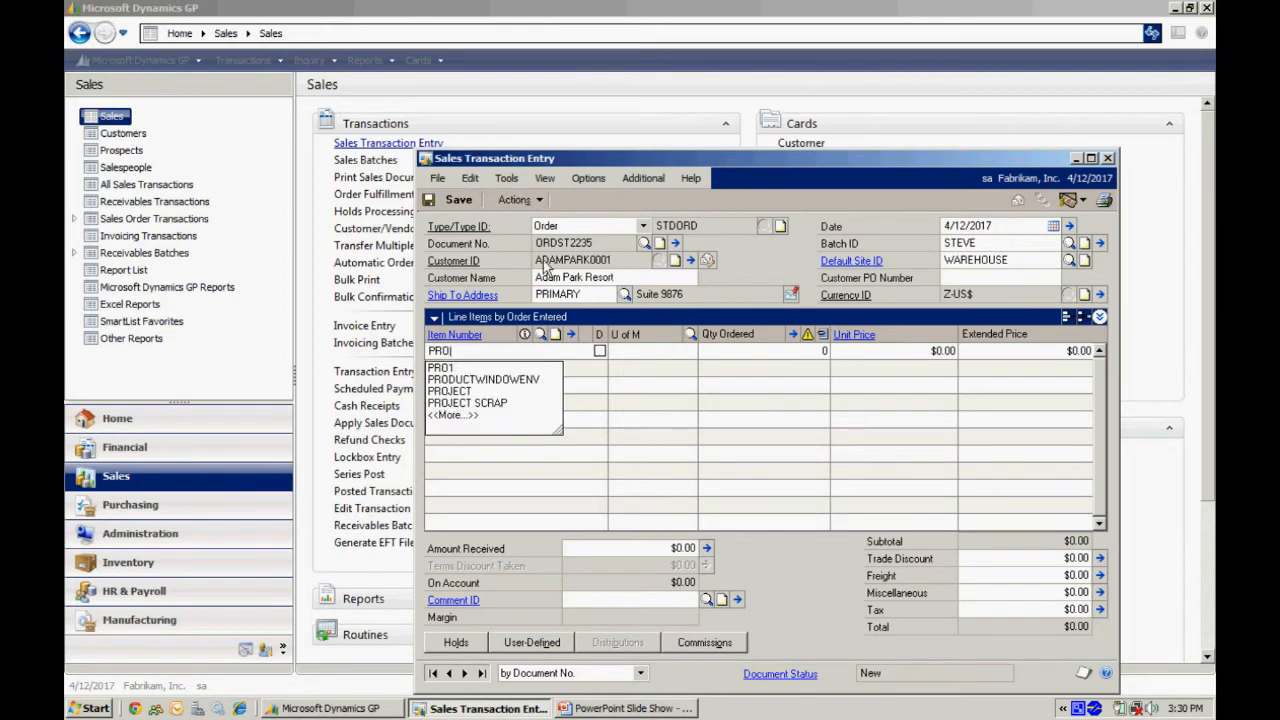
left_click(442, 368)
key("Tab")
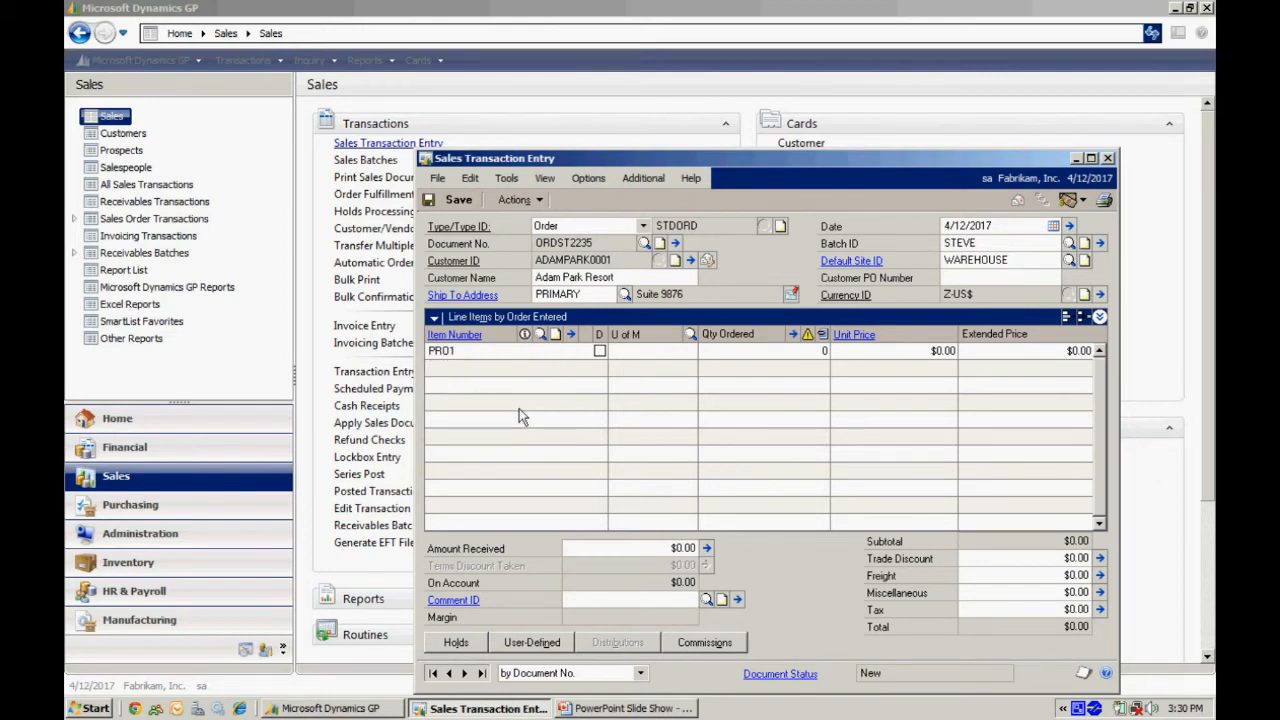
left_click(815, 352)
type("2")
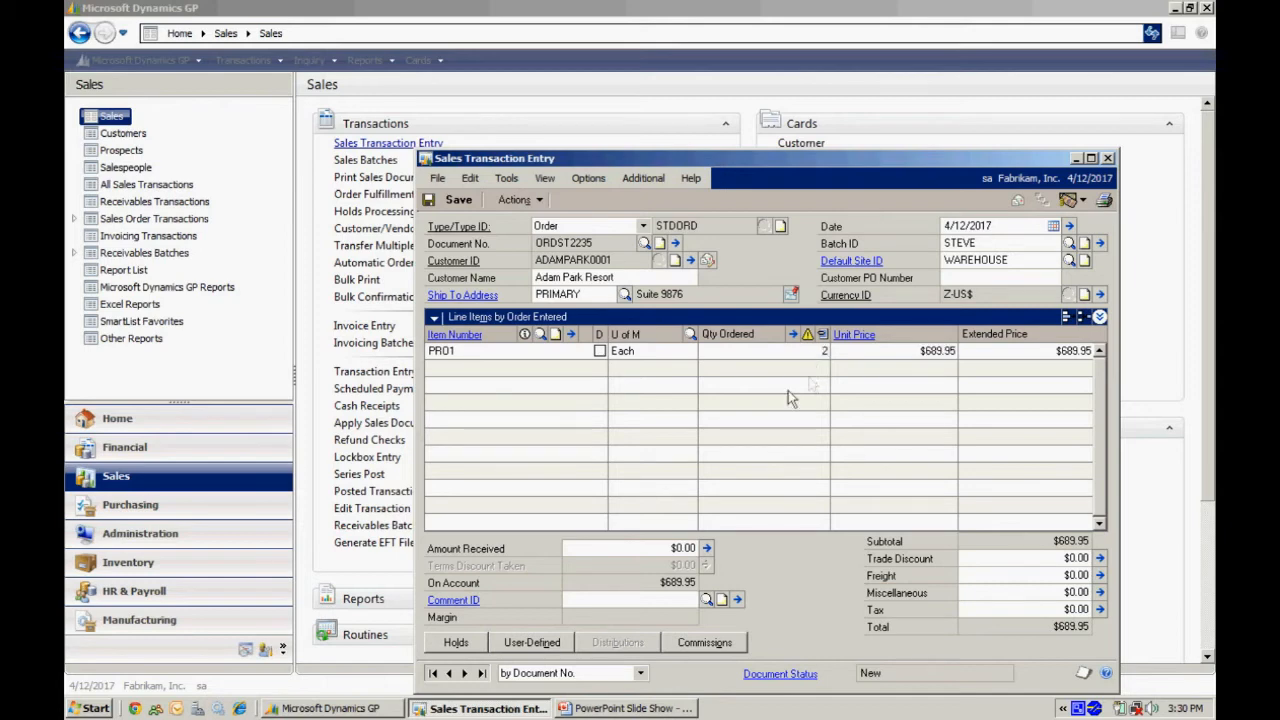
key("Tab")
key("Tab")
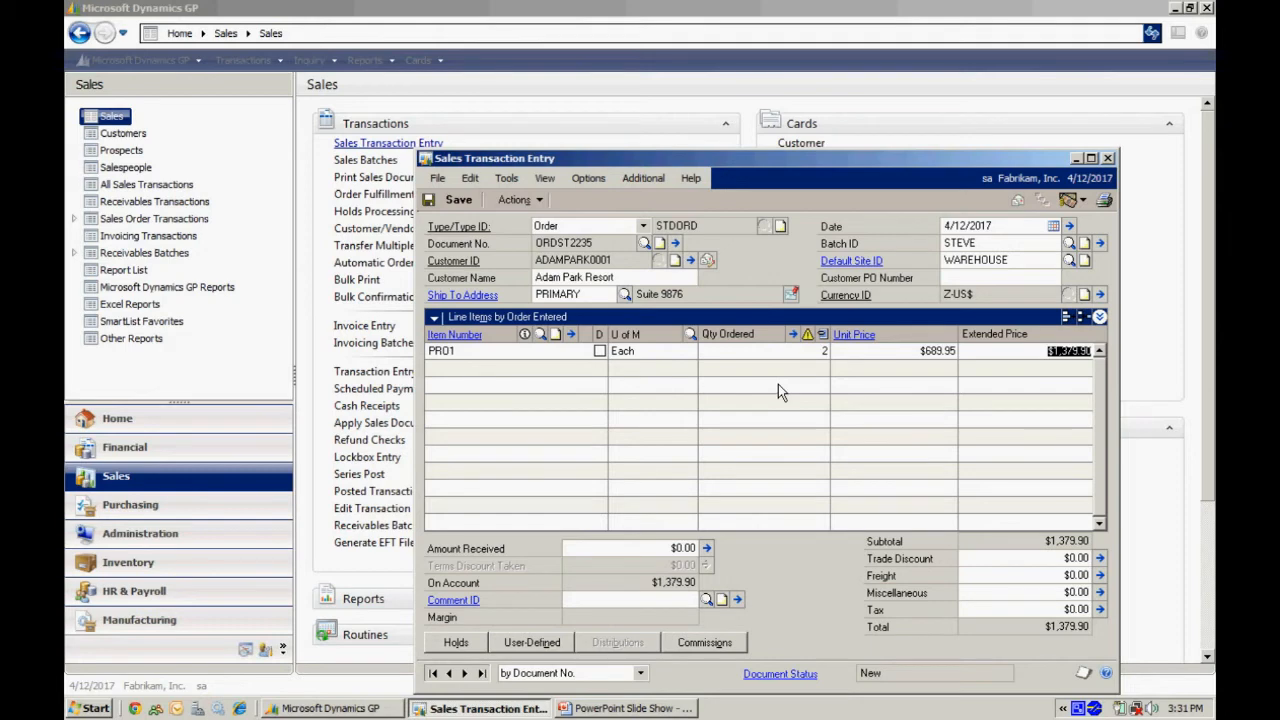
Step: Accept serial numbers PROCOMP-0000013 and PROCOMP-0000014 for the PRO1 order line and save its item details
left_click(573, 334)
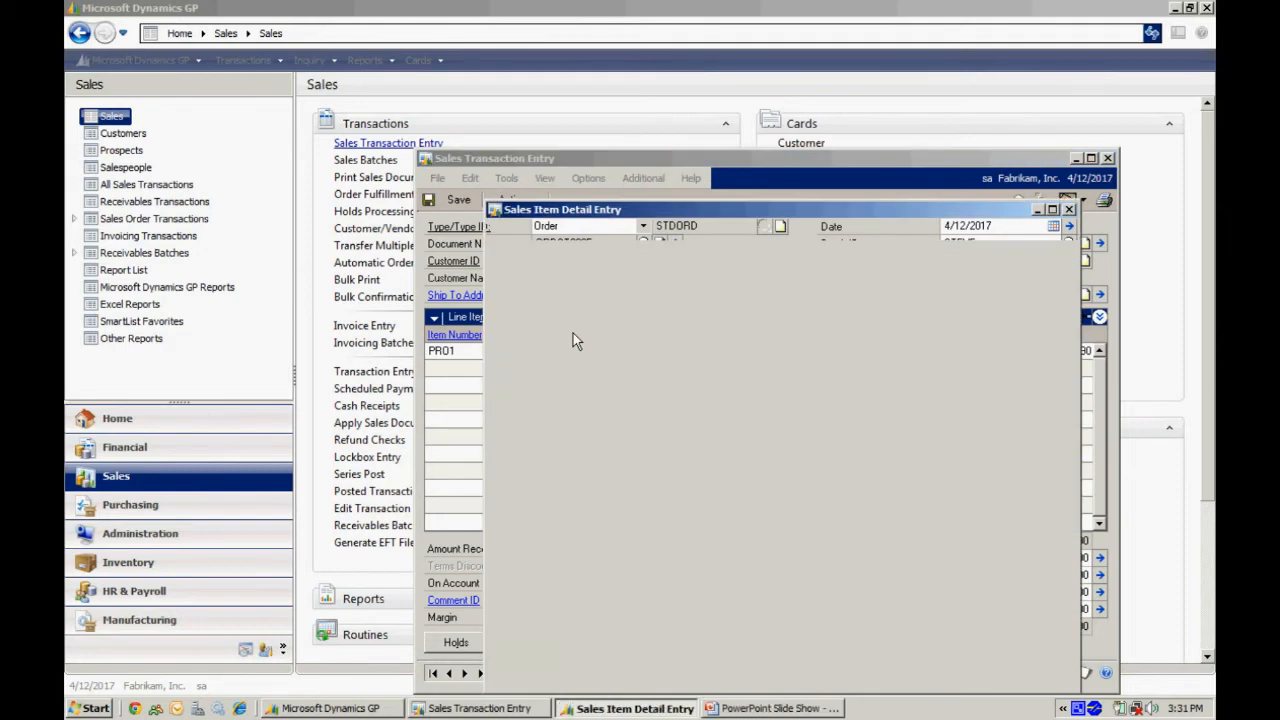
left_click(935, 640)
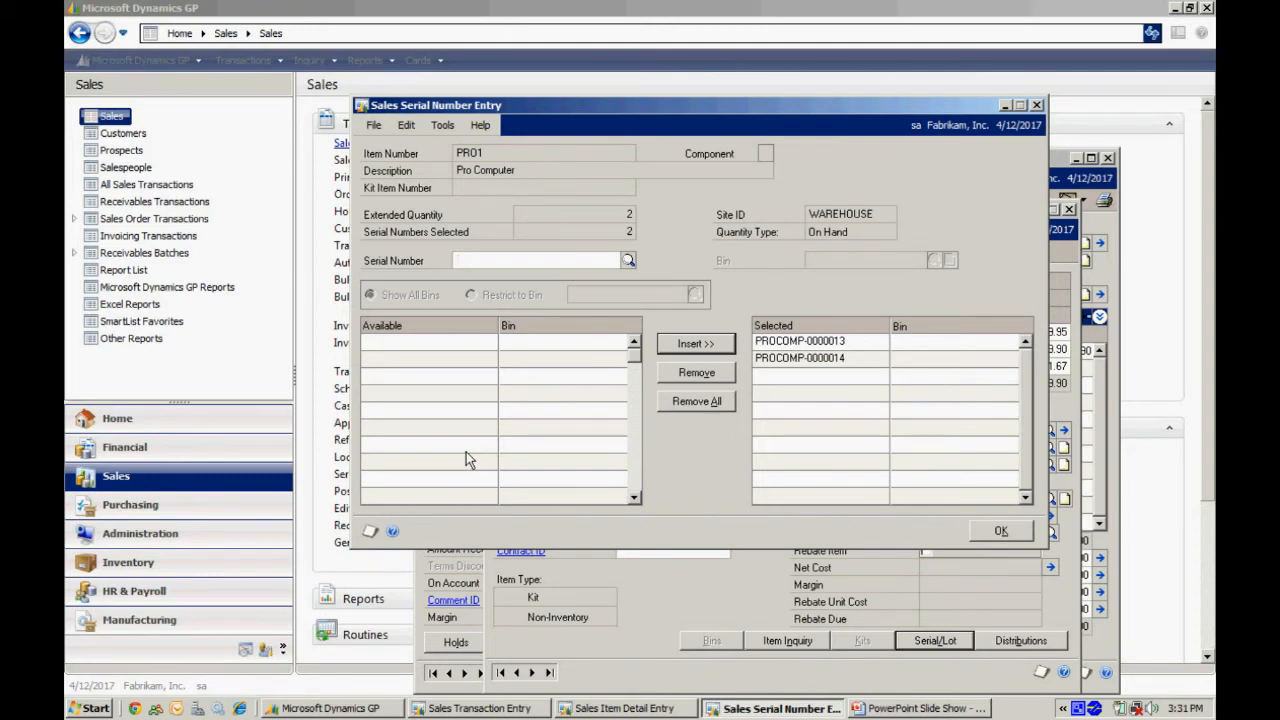
left_click(1001, 531)
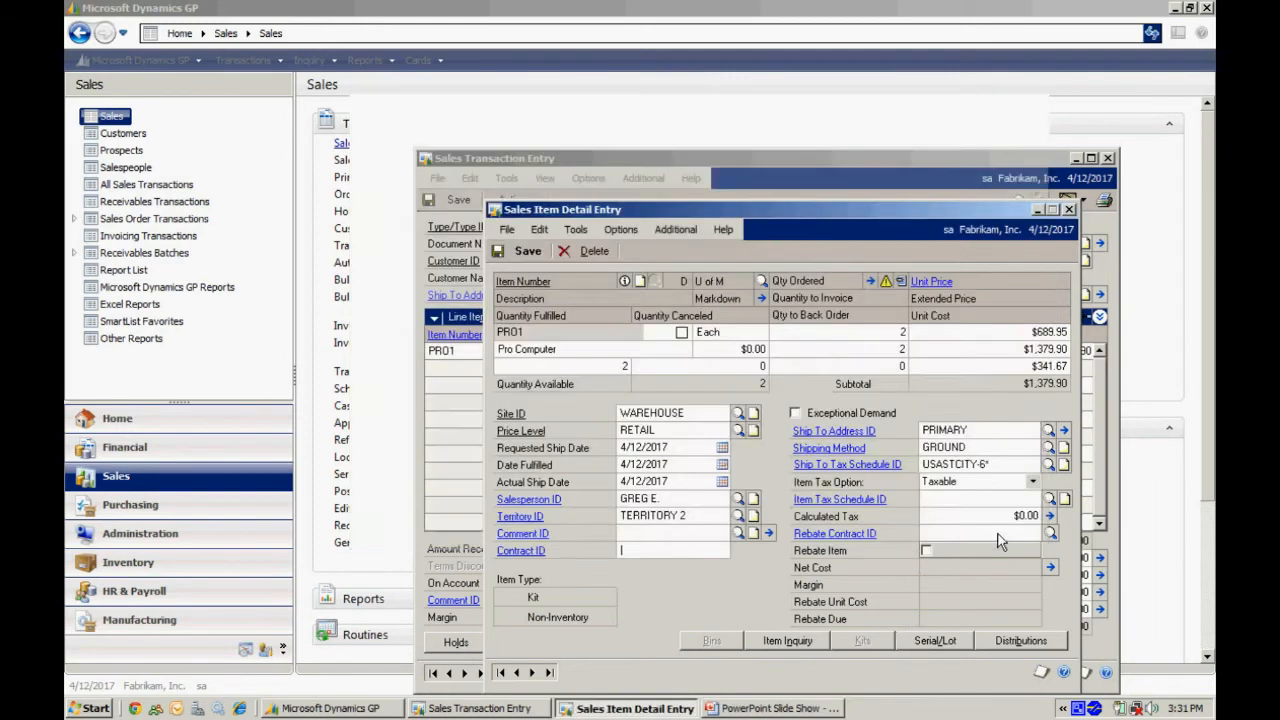
left_click(522, 251)
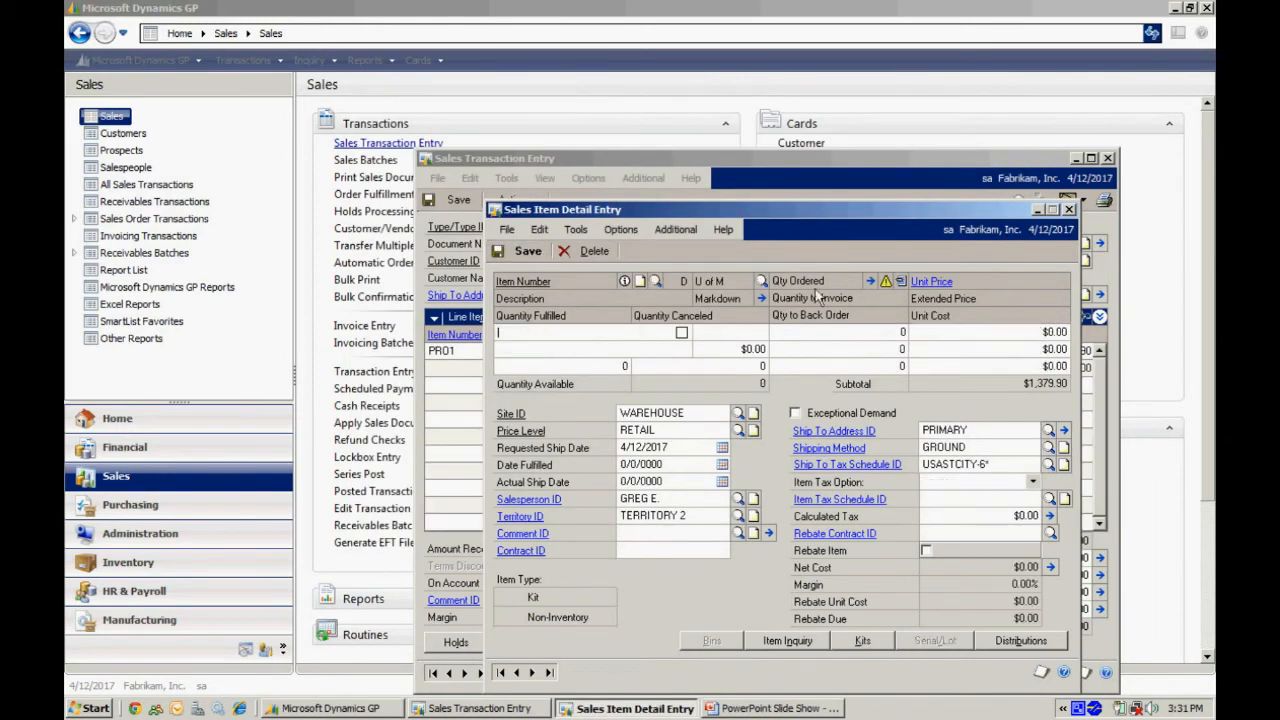
left_click(1069, 209)
Step: Transfer the sales order to an invoice, including totals and deposits
left_click(514, 199)
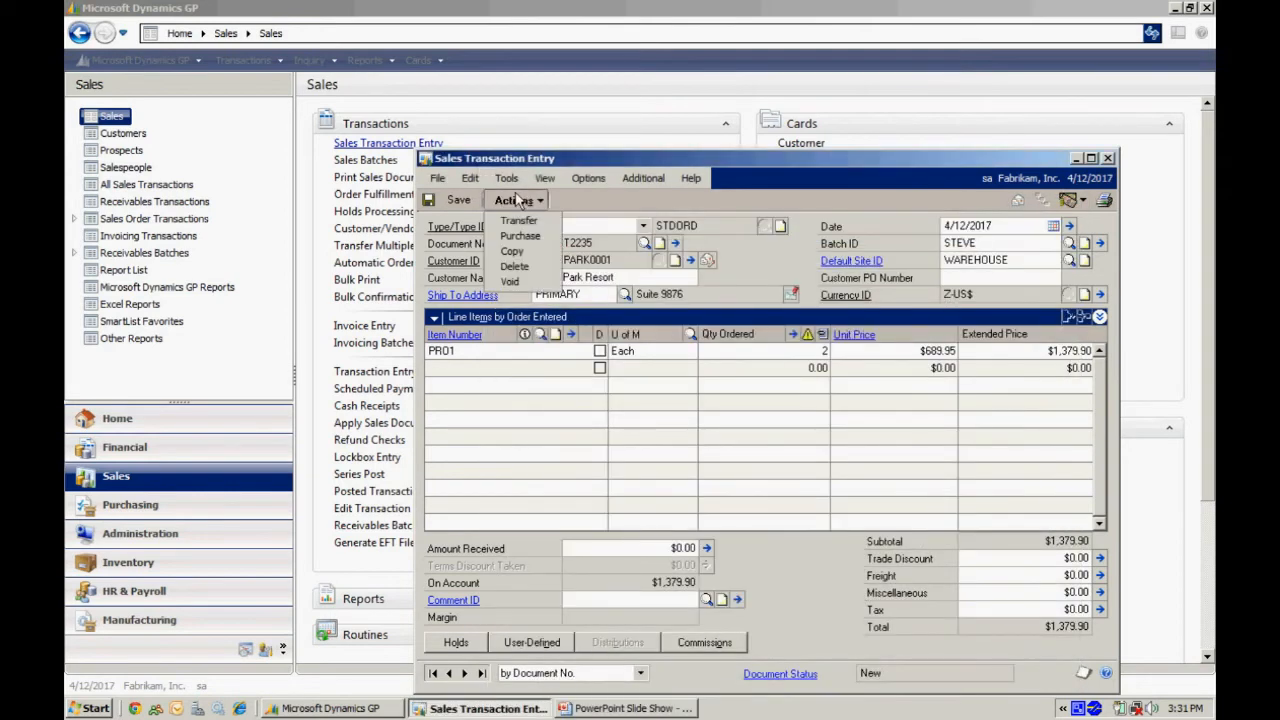
left_click(518, 218)
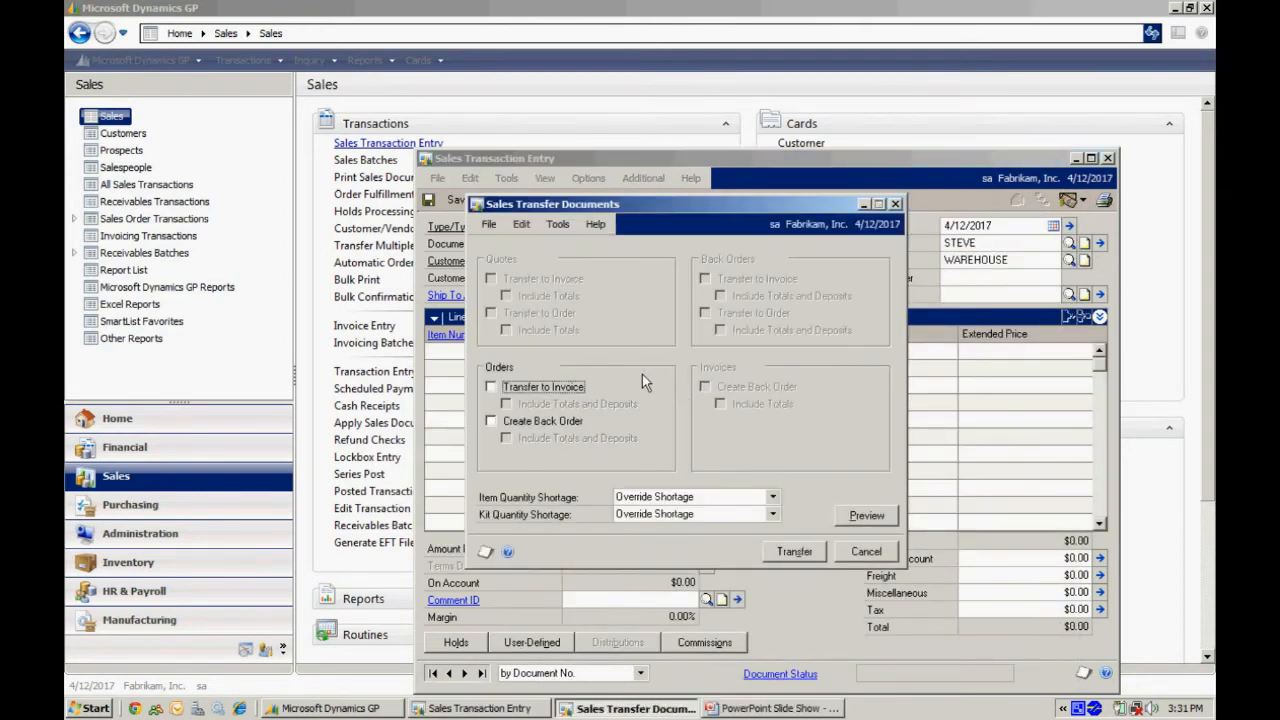
left_click(491, 387)
left_click(506, 403)
left_click(800, 551)
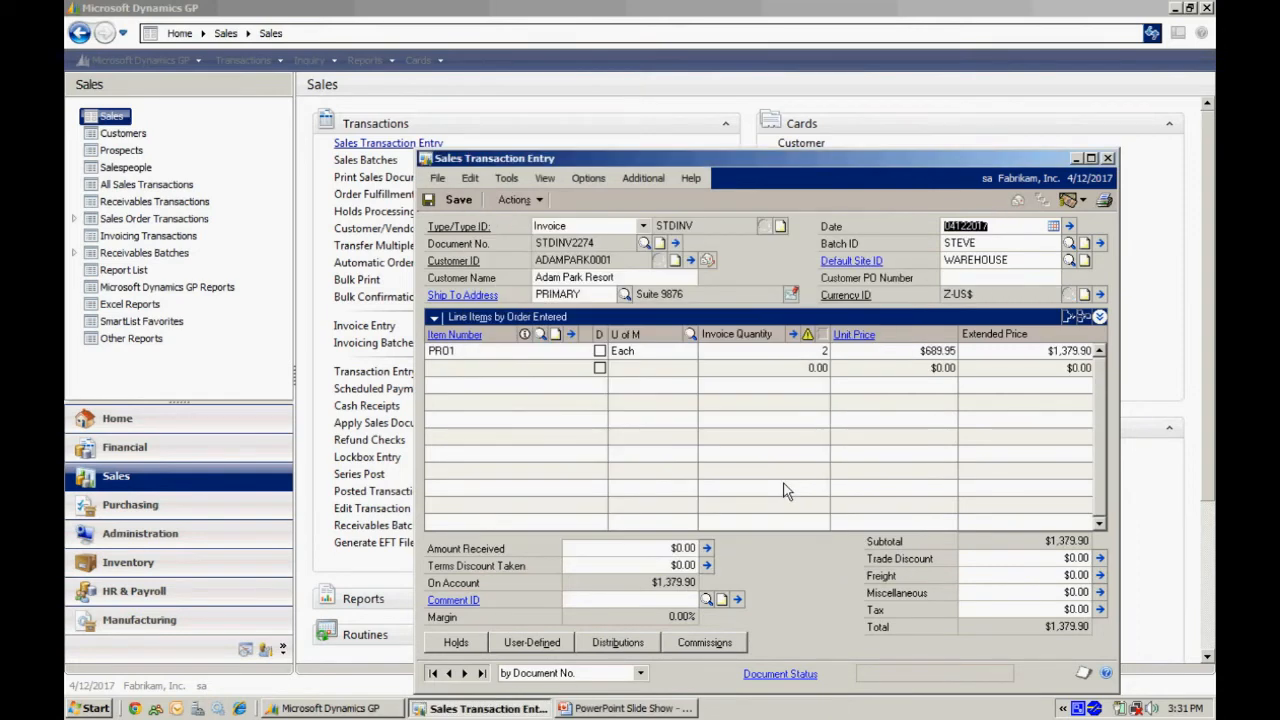
Step: Clear the invoice's batch ID and post the invoice
key("Tab")
key("Delete")
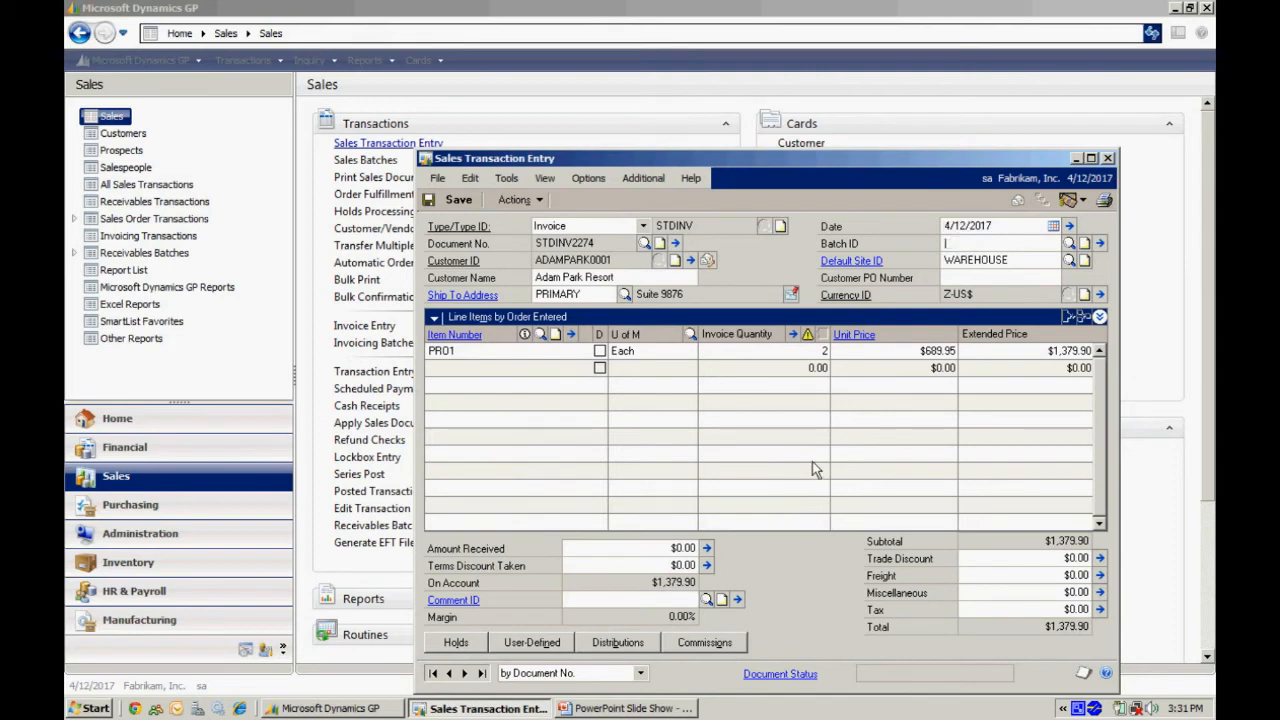
left_click(527, 203)
left_click(524, 221)
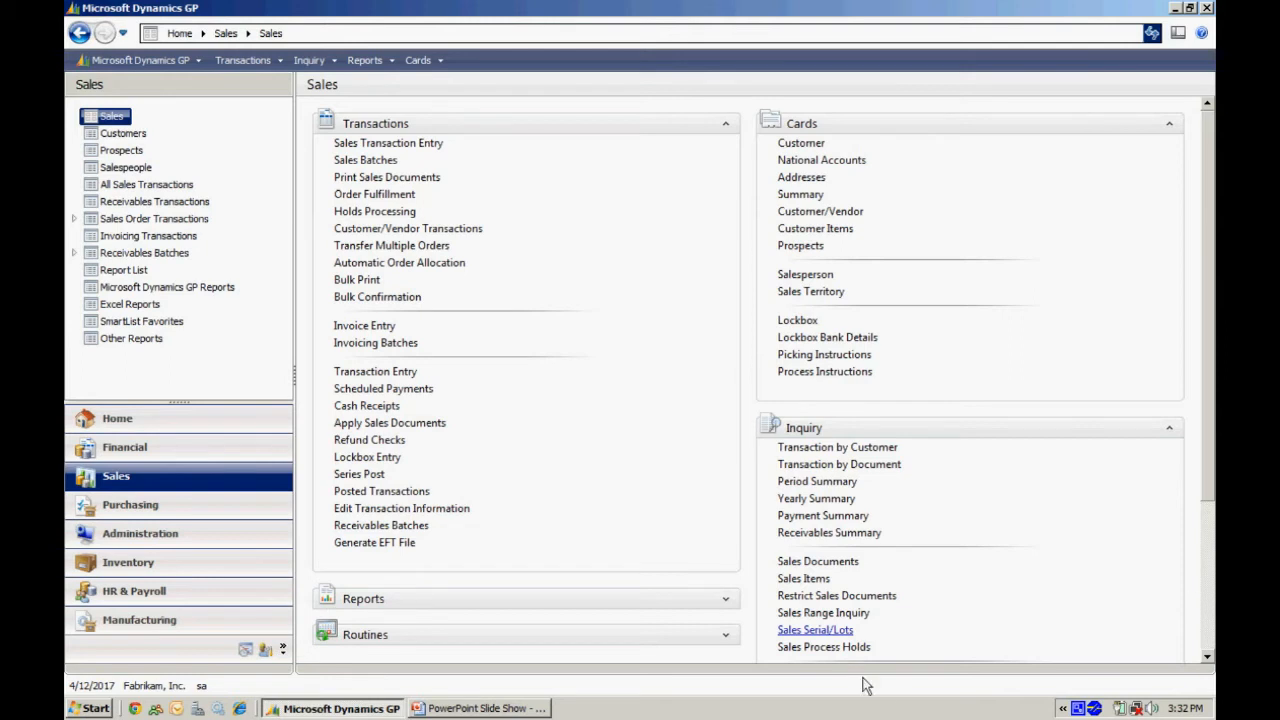
Step: Look up PRO1's sold serial numbers in sales history and open the sales document for PROCOMP-0000013
left_click(818, 633)
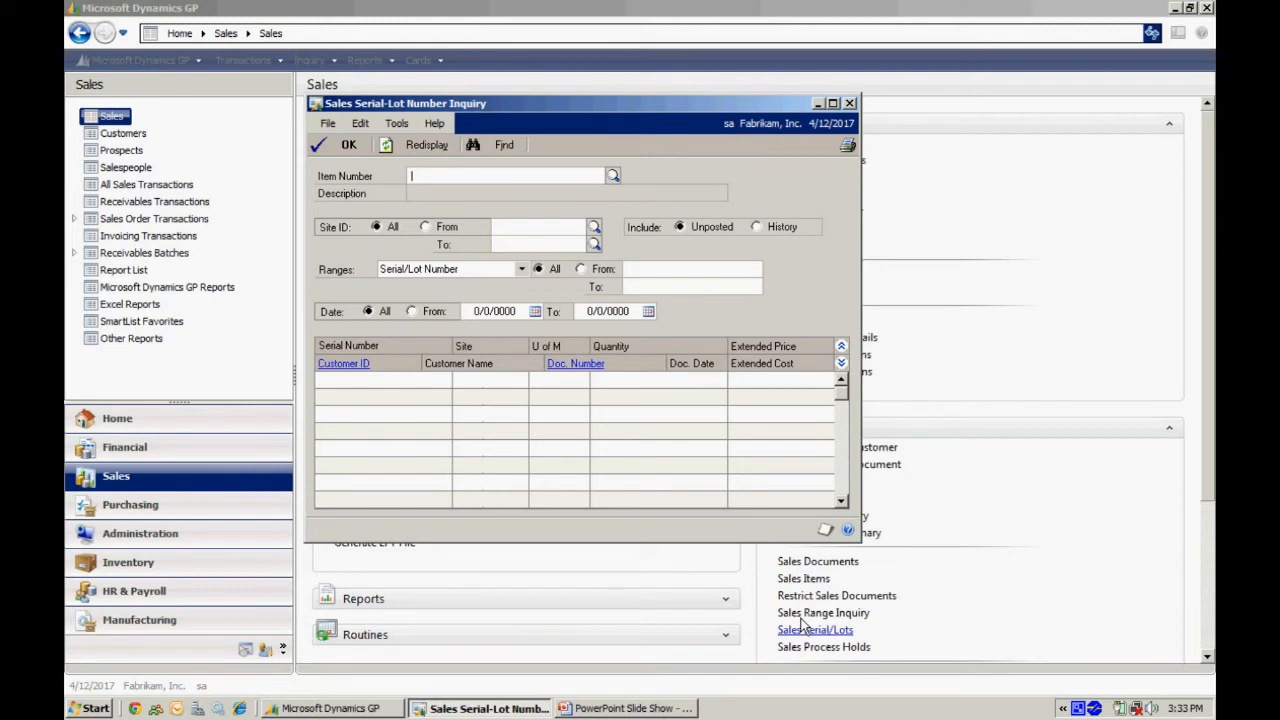
type("PRO1")
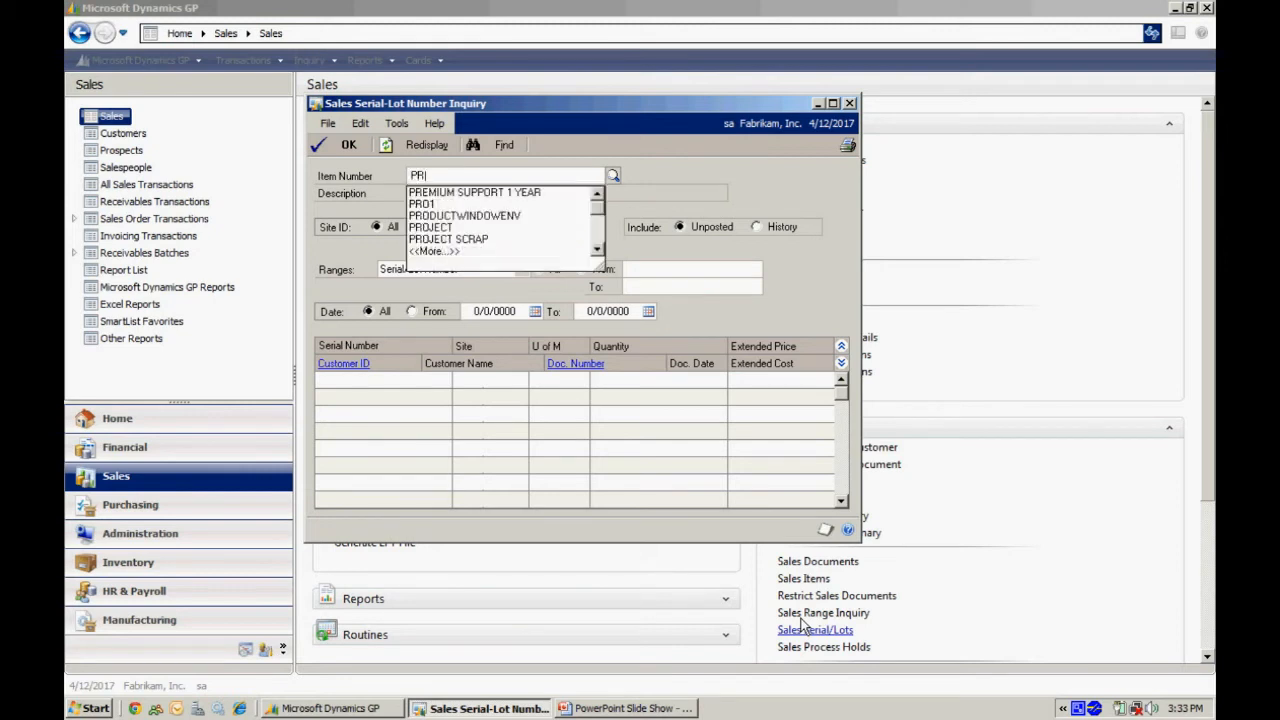
key("Tab")
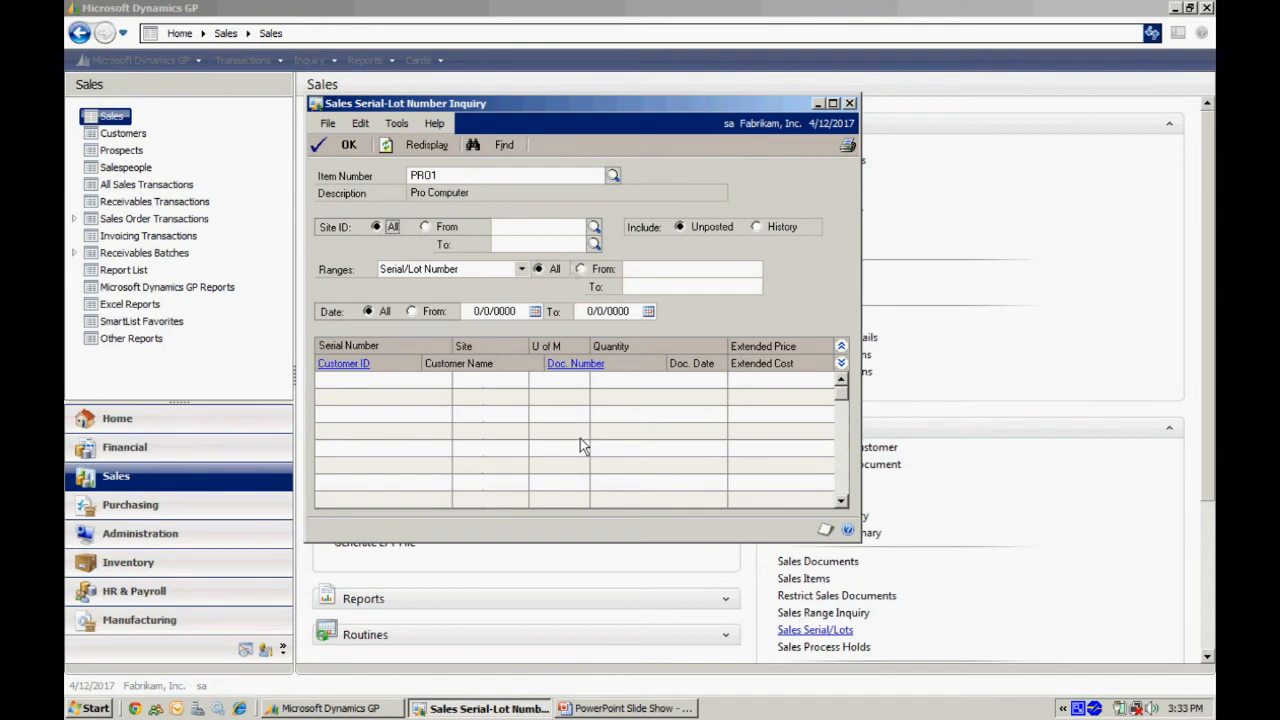
left_click(424, 145)
left_click_drag(605, 544, 620, 648)
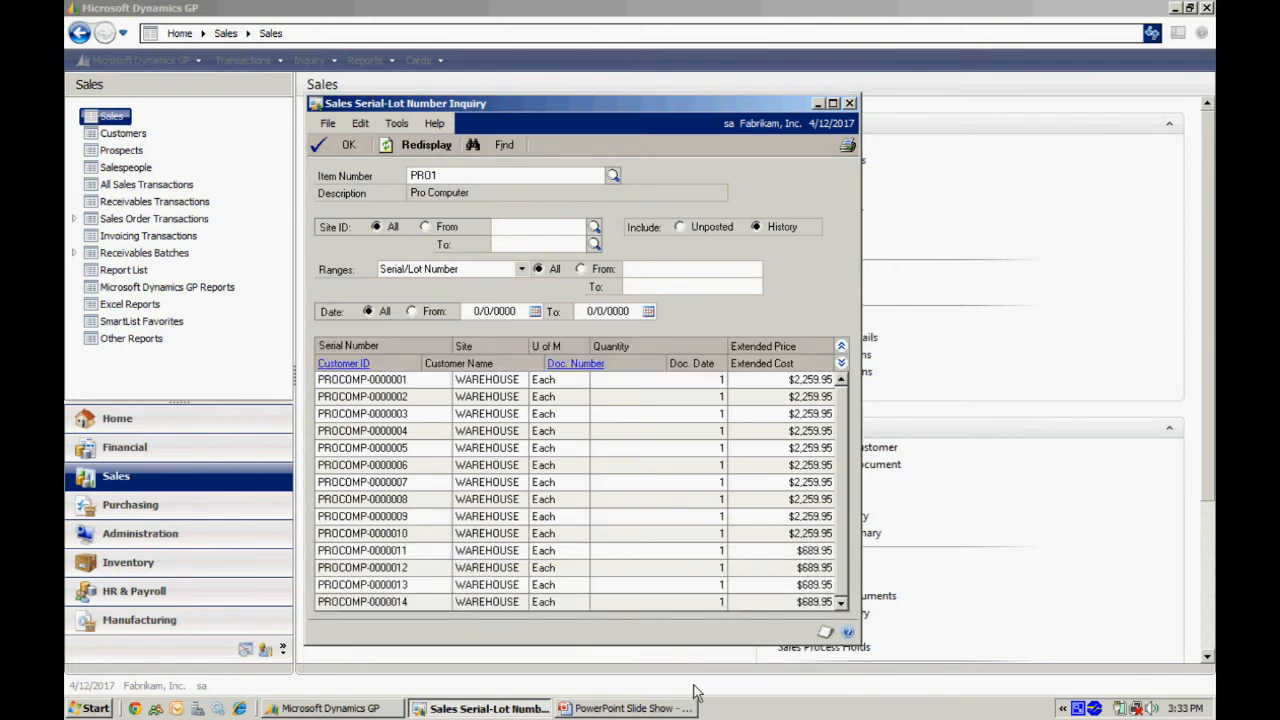
left_click(490, 586)
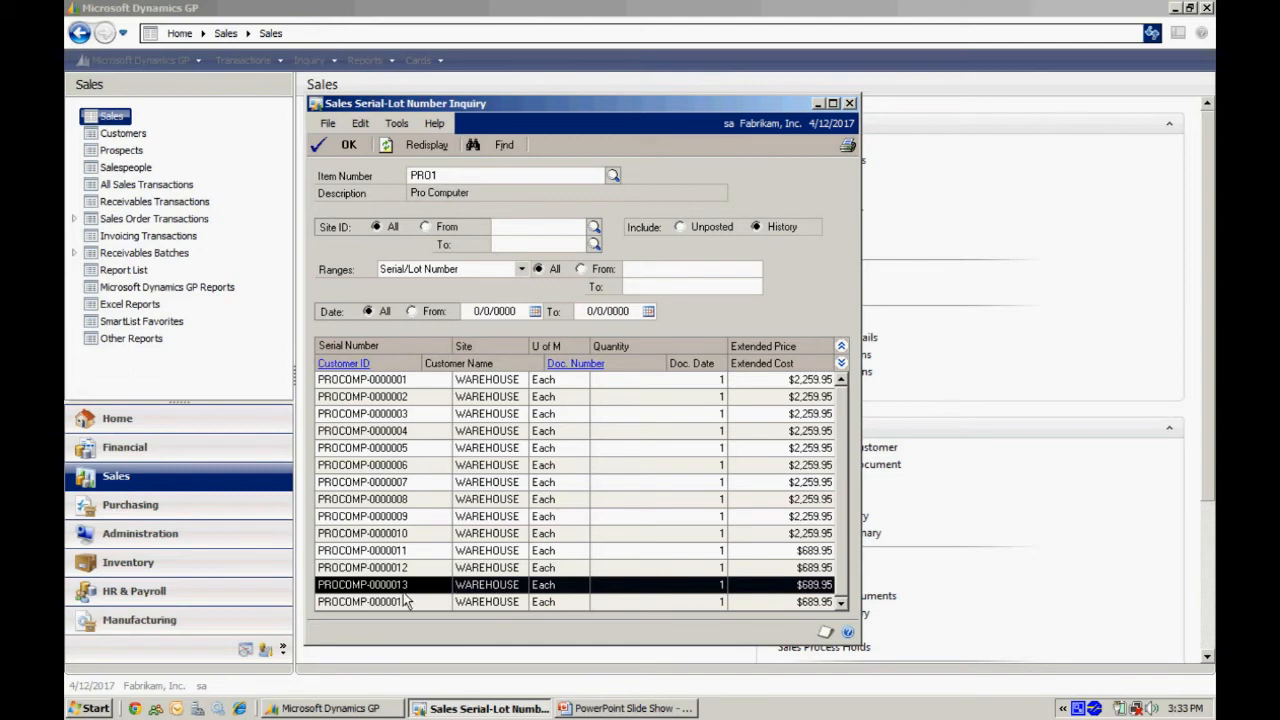
left_click(588, 363)
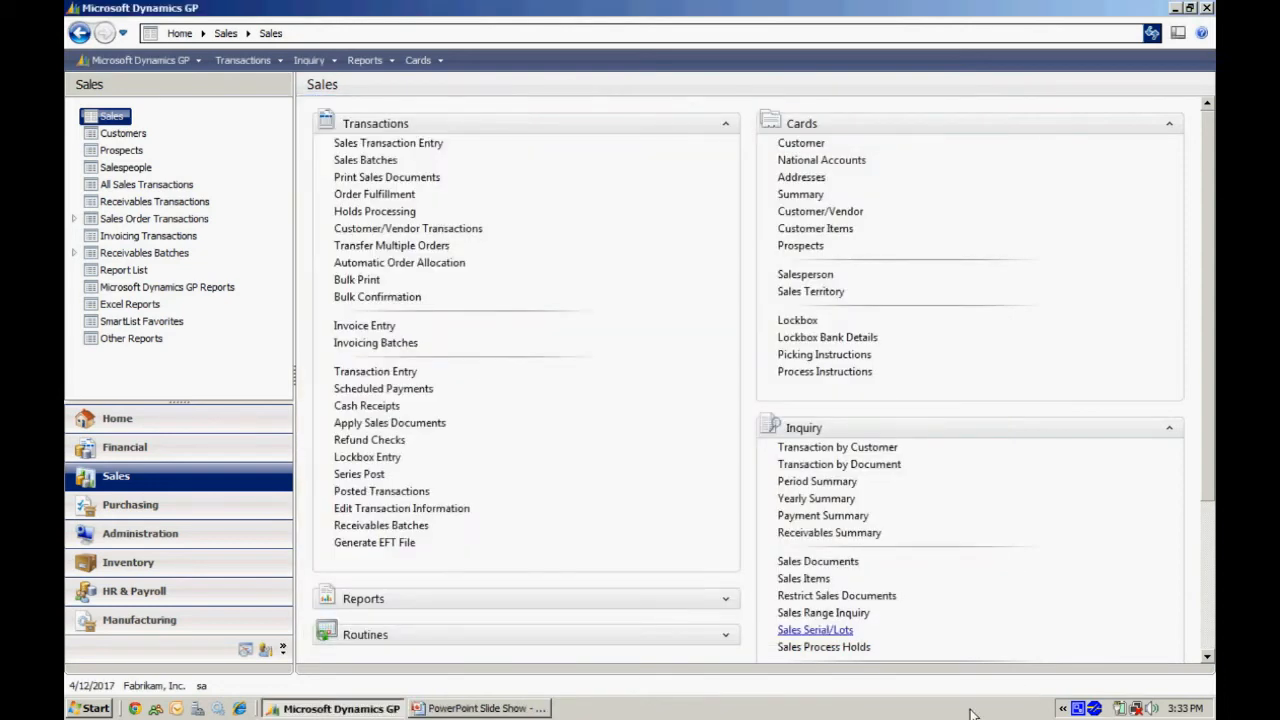
Step: Trace all inventory transactions of item PRO1 for serial number PROCOMP-0000013
left_click(180, 569)
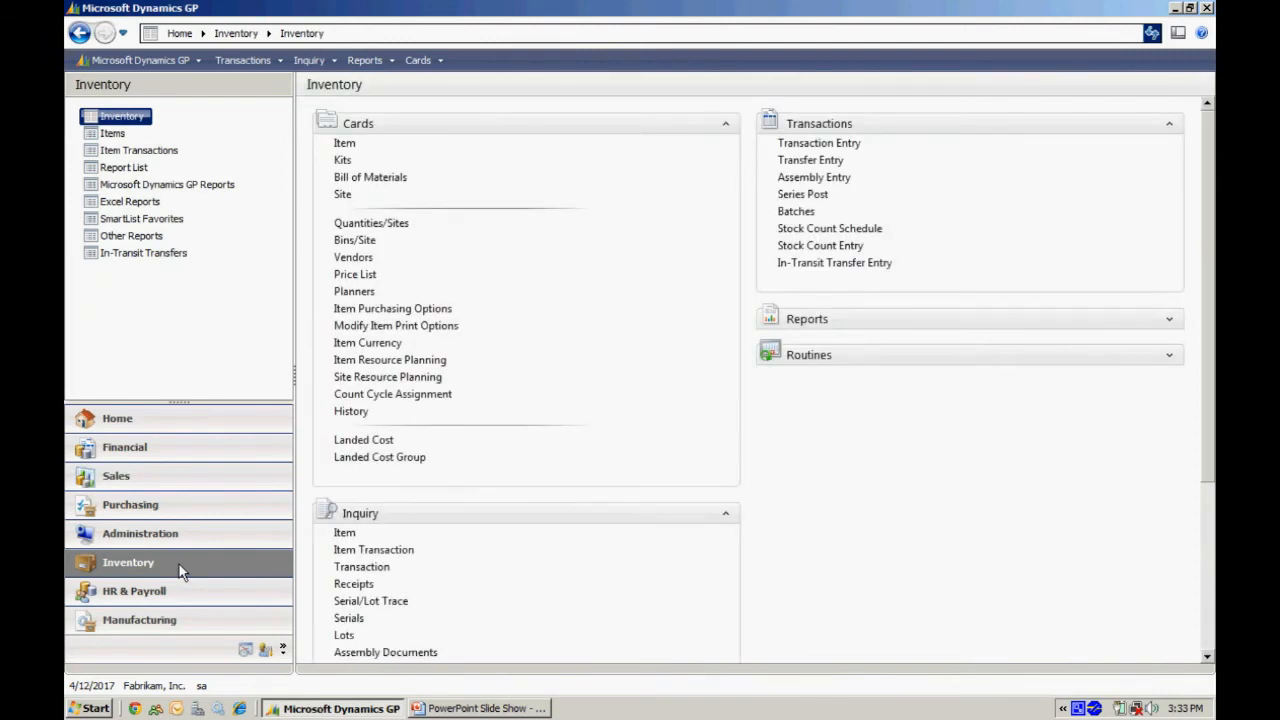
left_click(372, 601)
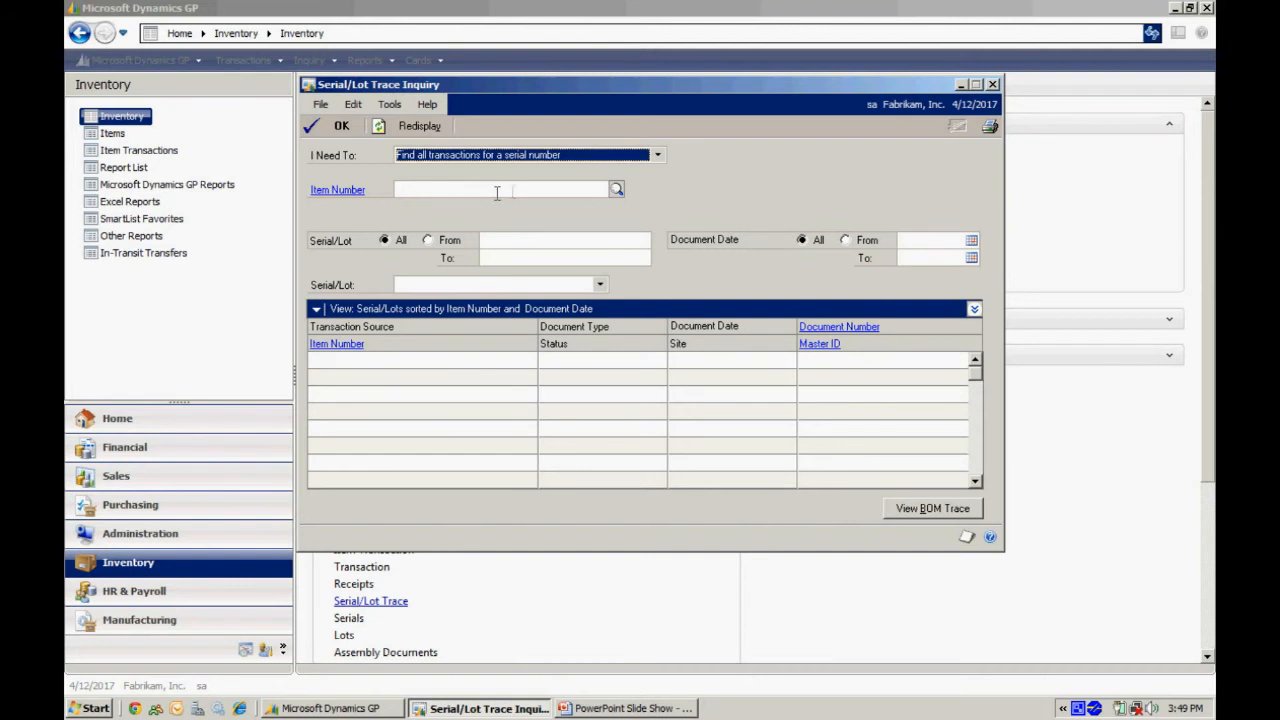
left_click(458, 188)
type("PRO1")
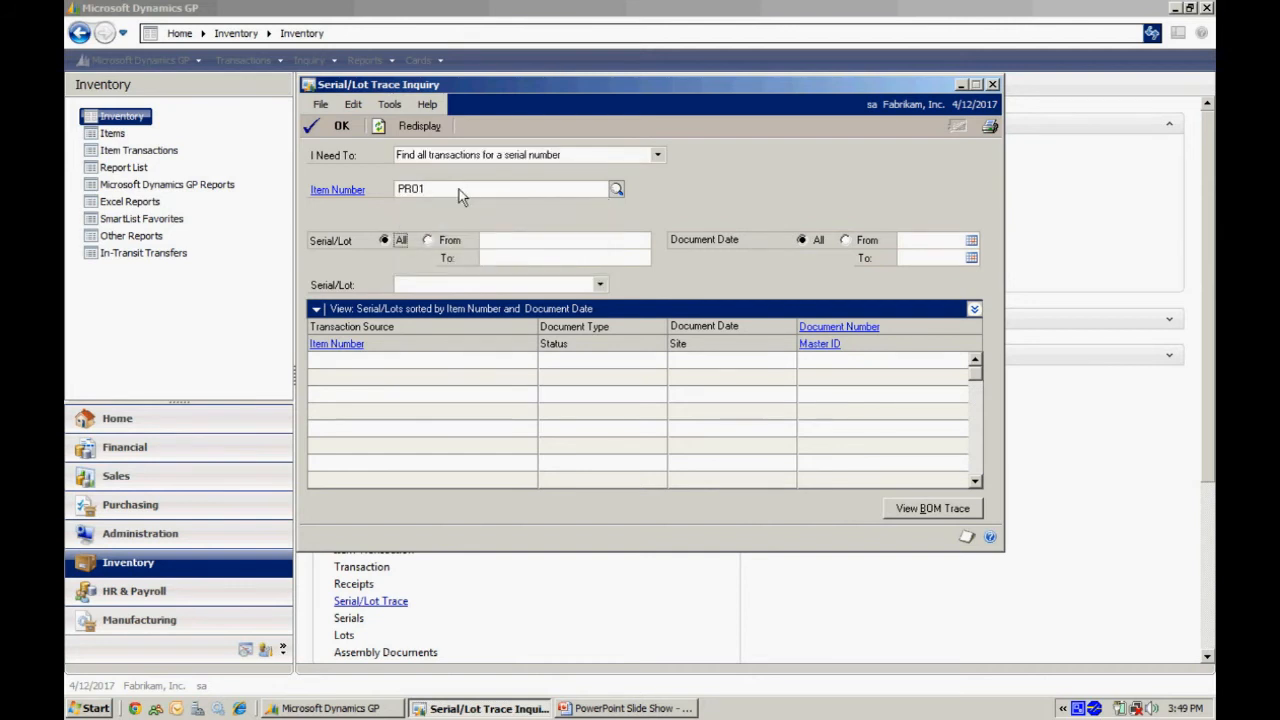
left_click(433, 138)
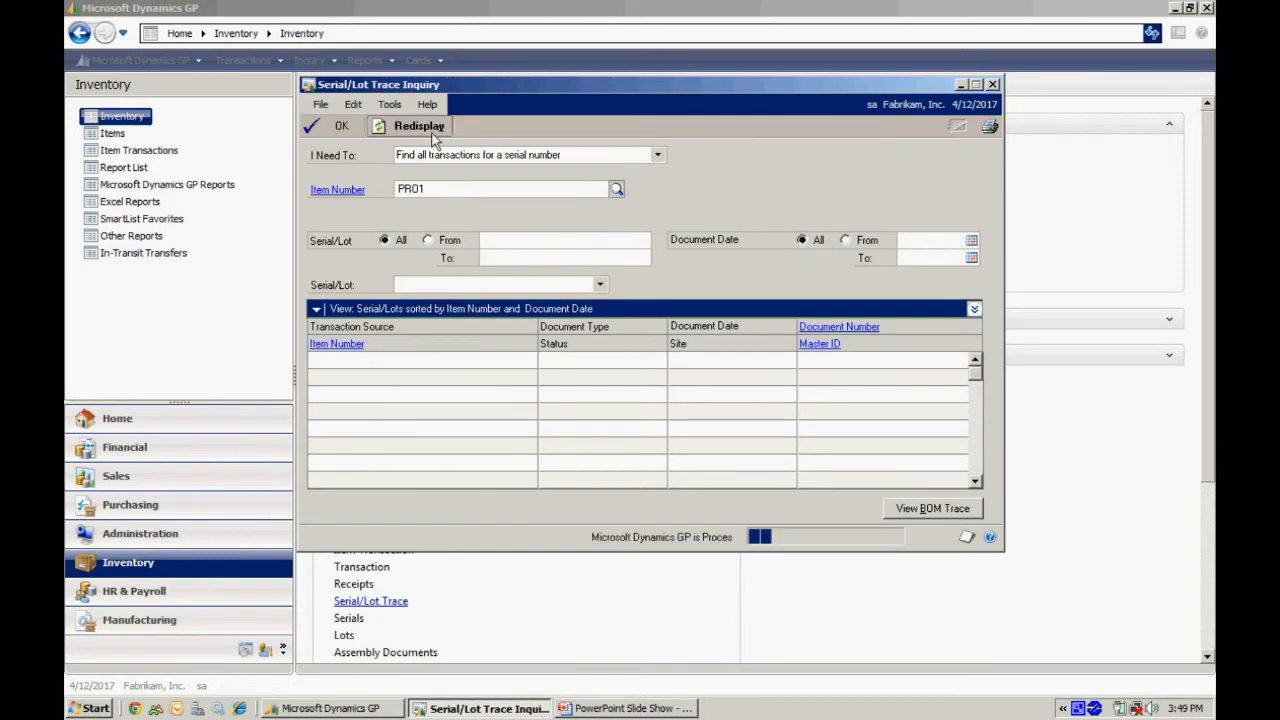
left_click(600, 285)
left_click(600, 376)
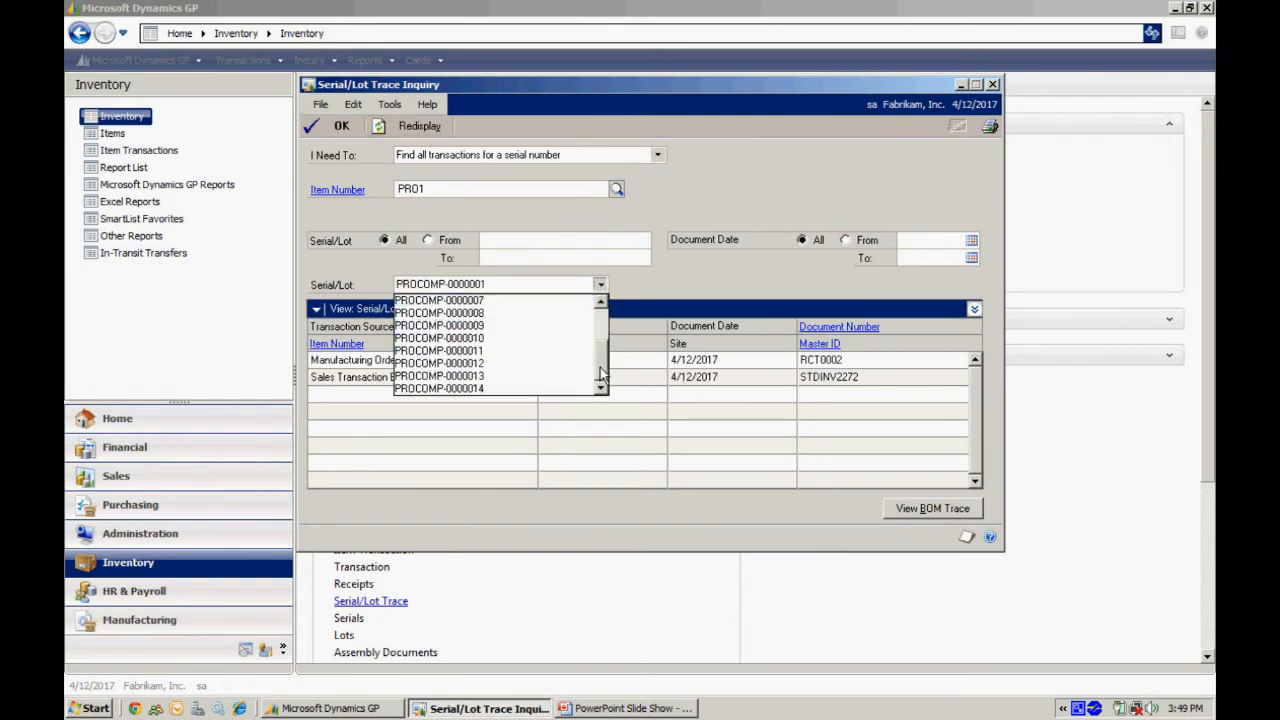
left_click(565, 376)
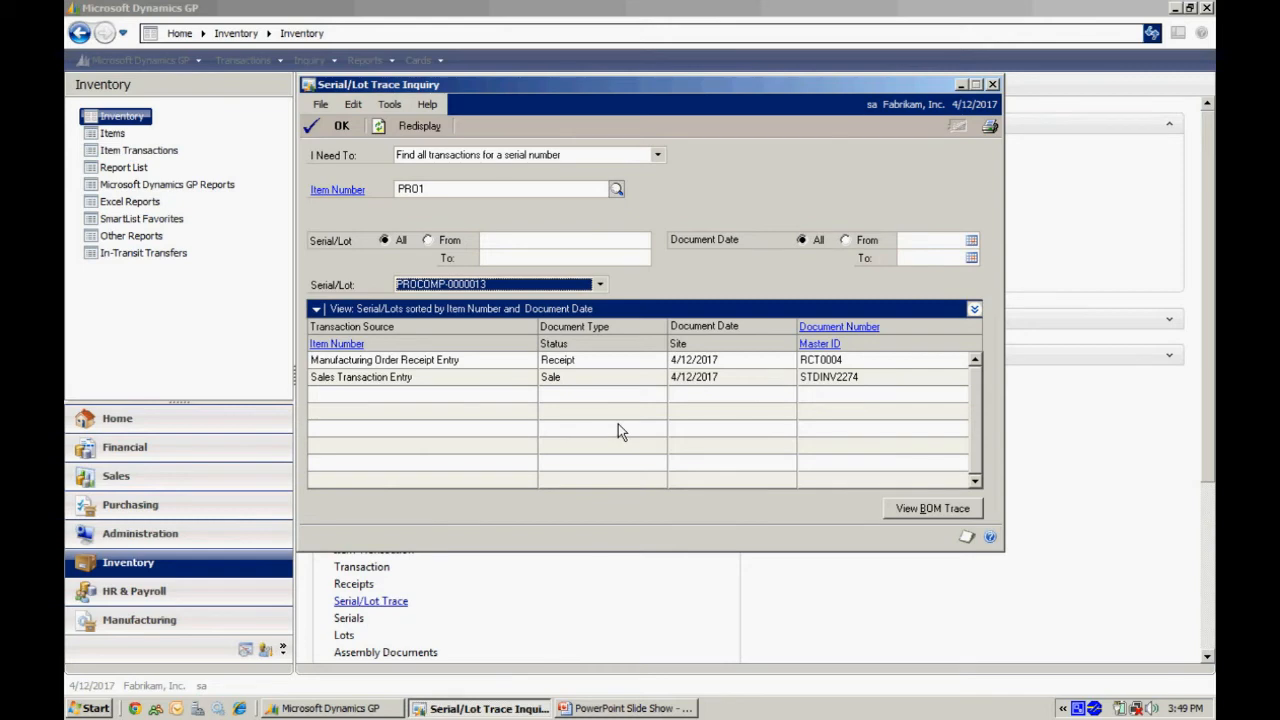
Step: Examine the sales invoice behind the traced sale of PROCOMP-0000013, then return to the trace inquiry
left_click(790, 380)
left_click(830, 330)
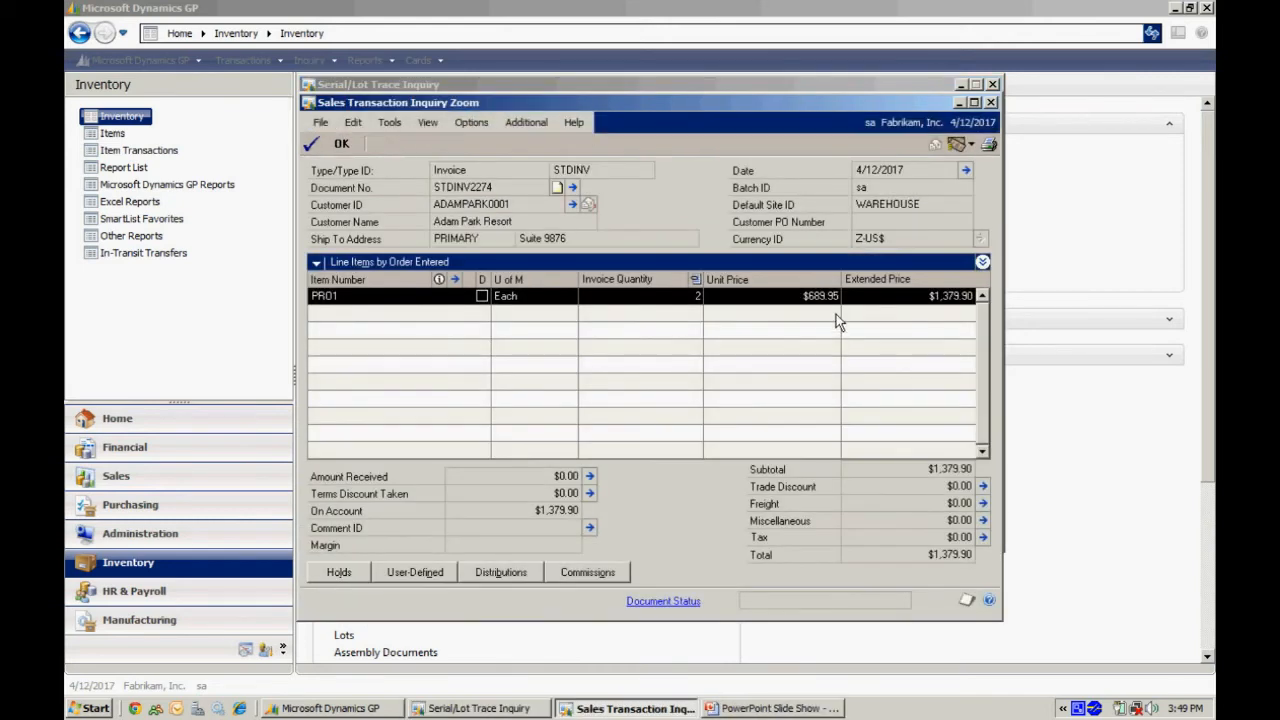
left_click(991, 102)
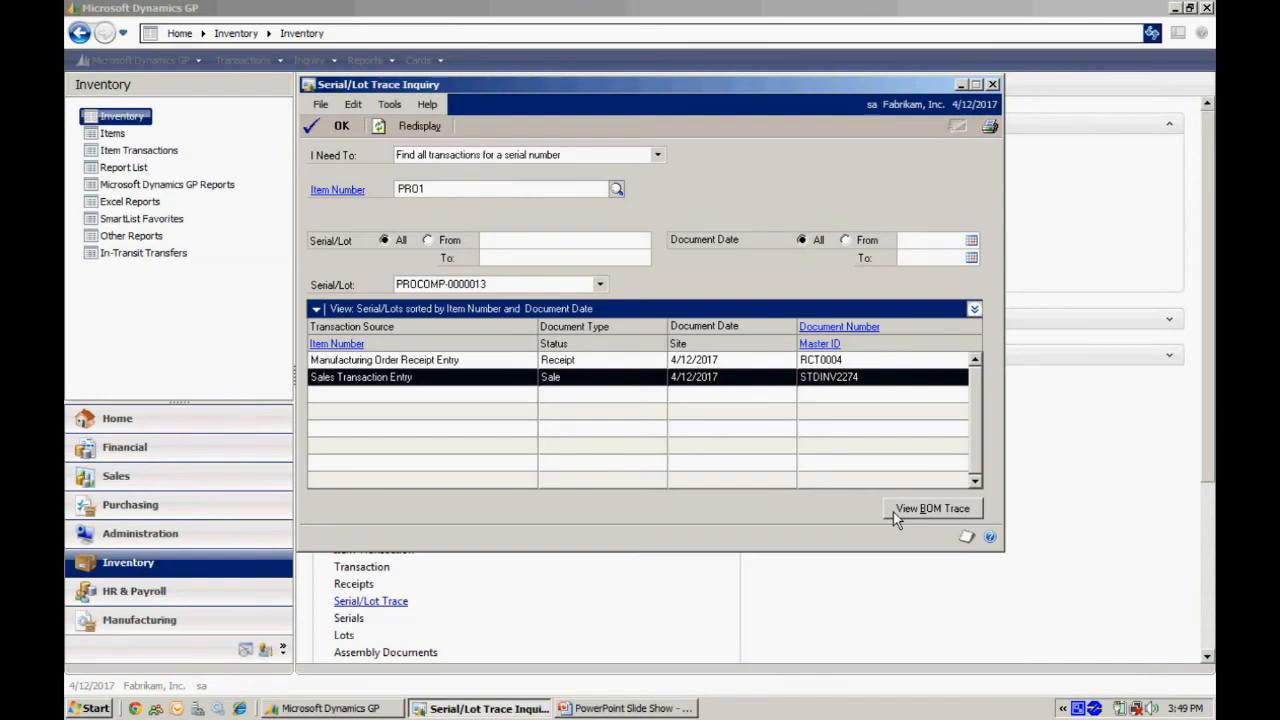
Step: Open the bill of materials trace for PROCOMP-0000013 with the trace type Consumed into the serial/lot
left_click(930, 509)
left_click(585, 155)
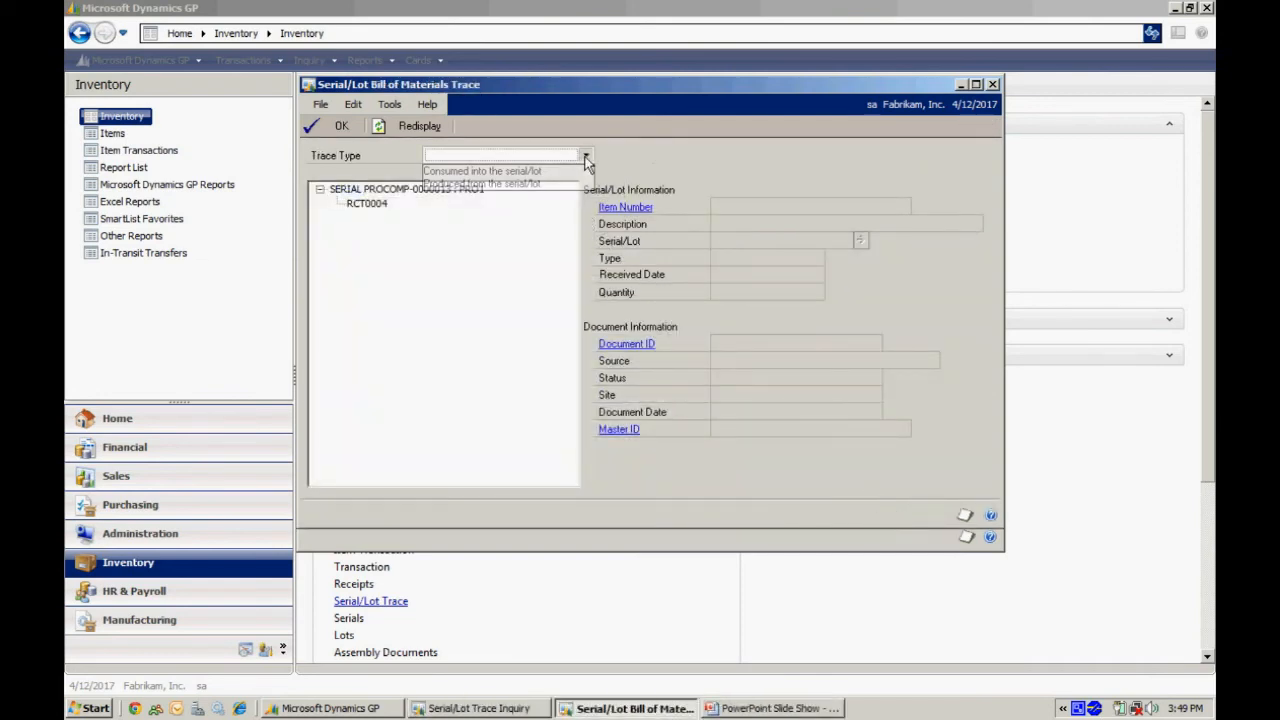
left_click(507, 172)
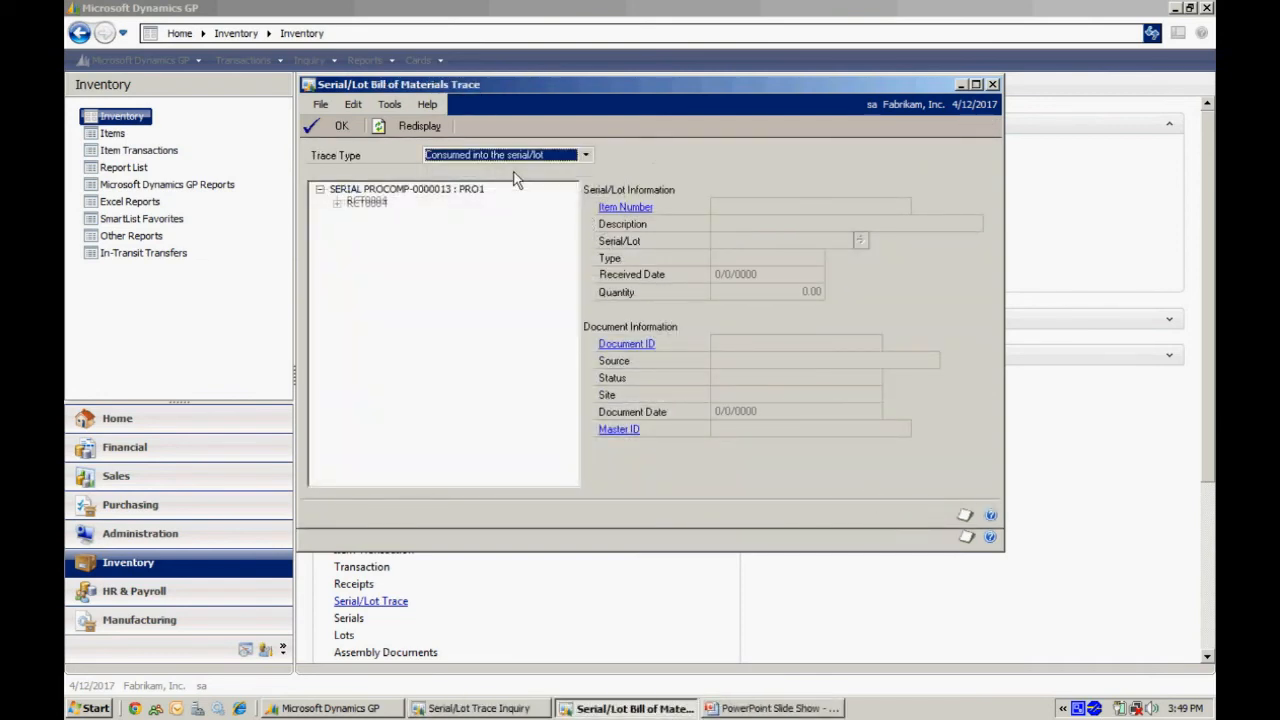
Step: Expand PROCOMP-0000013's manufacturing receipt and inspect its linked component serials CRD-000013, PROC-0000011 and PROC-0000012
left_click(337, 204)
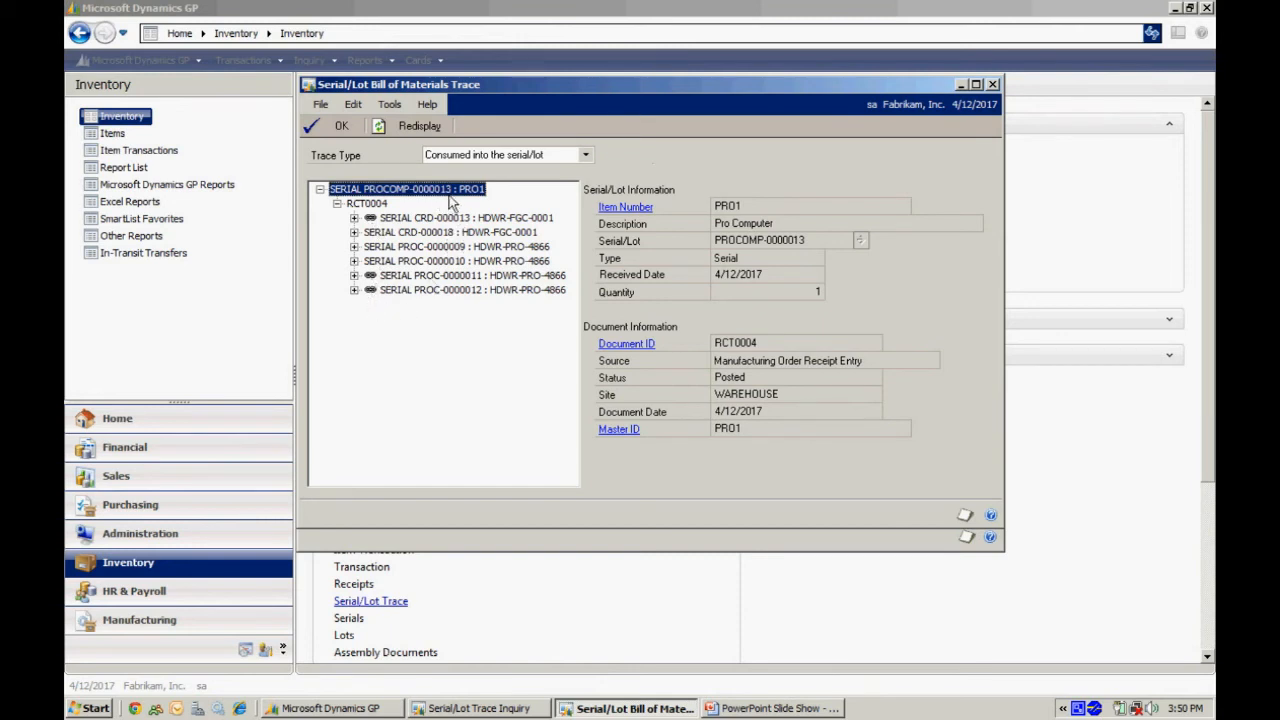
left_click(400, 220)
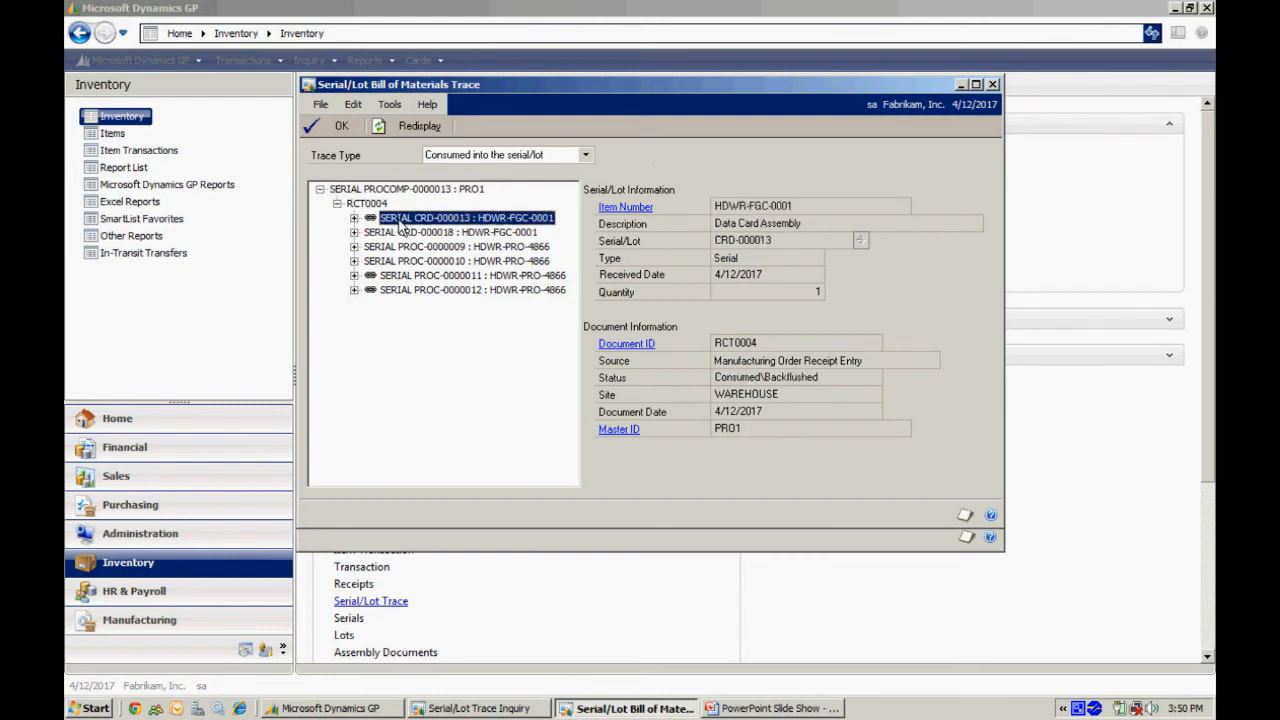
left_click(400, 277)
left_click(404, 290)
Step: Examine the receiving documents behind components CRD-000013 and PROC-0000011, then close the bill of materials trace
left_click(354, 218)
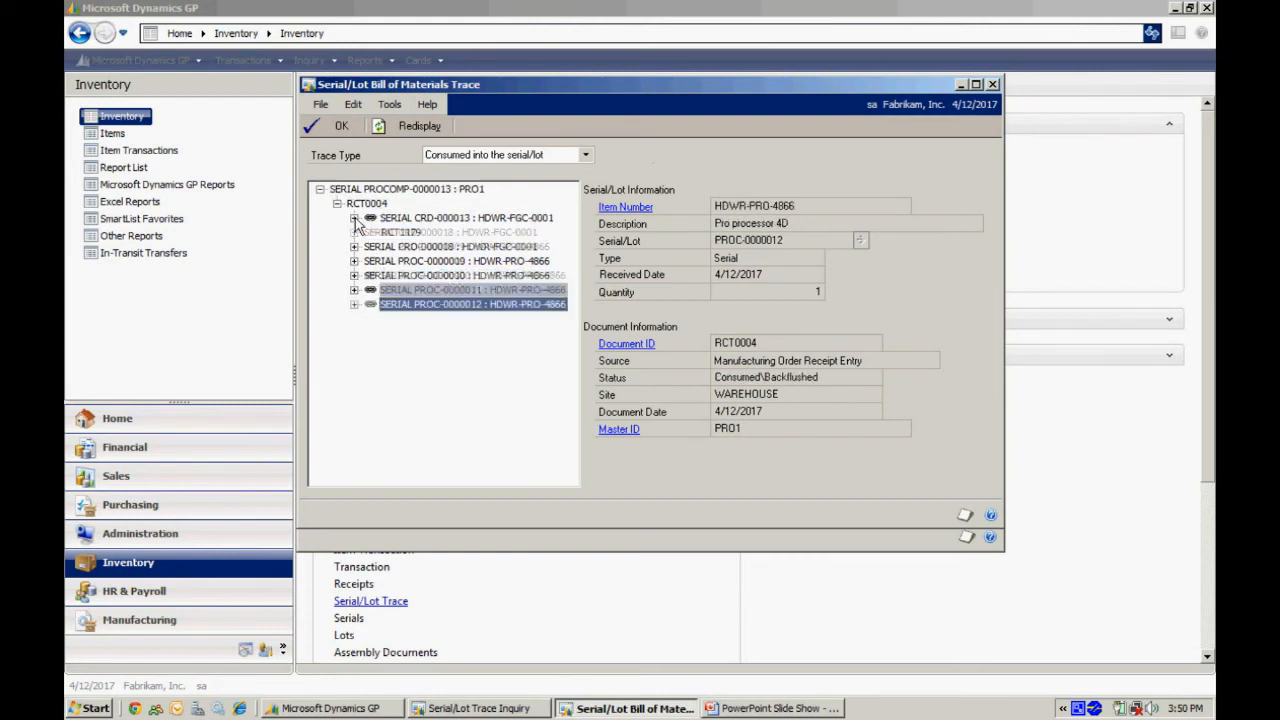
left_click(400, 232)
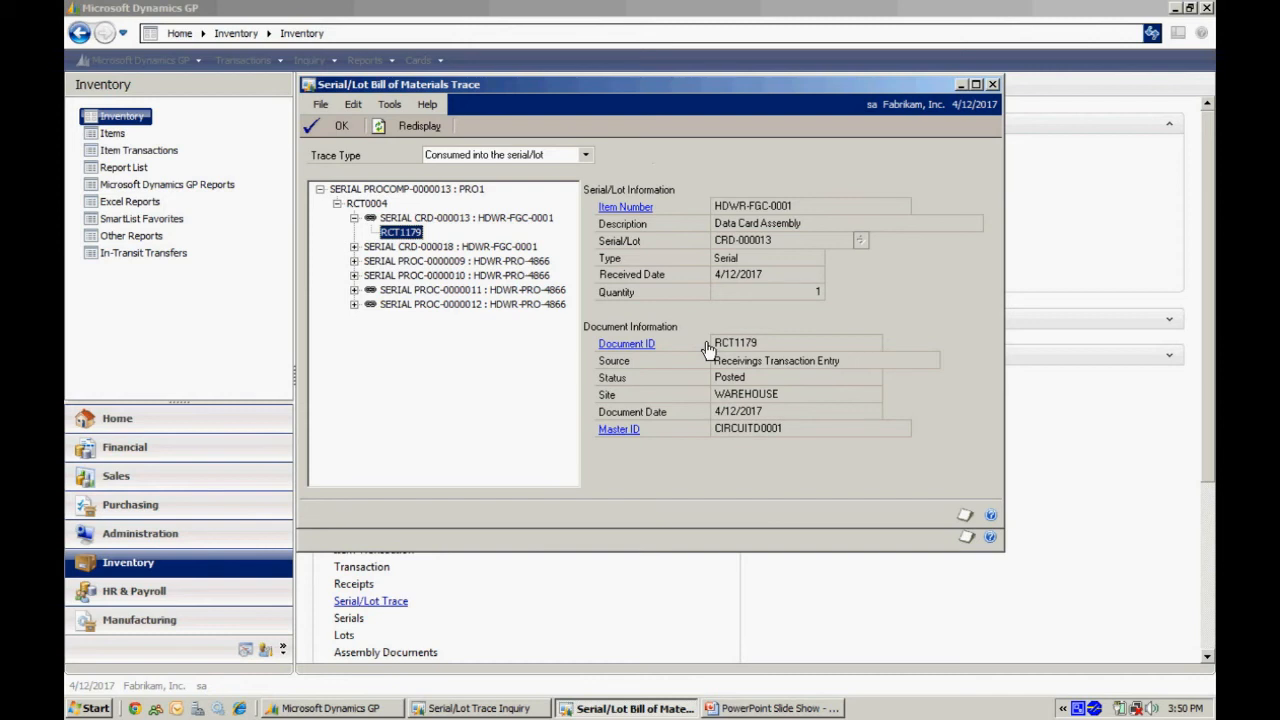
left_click(354, 289)
left_click(398, 305)
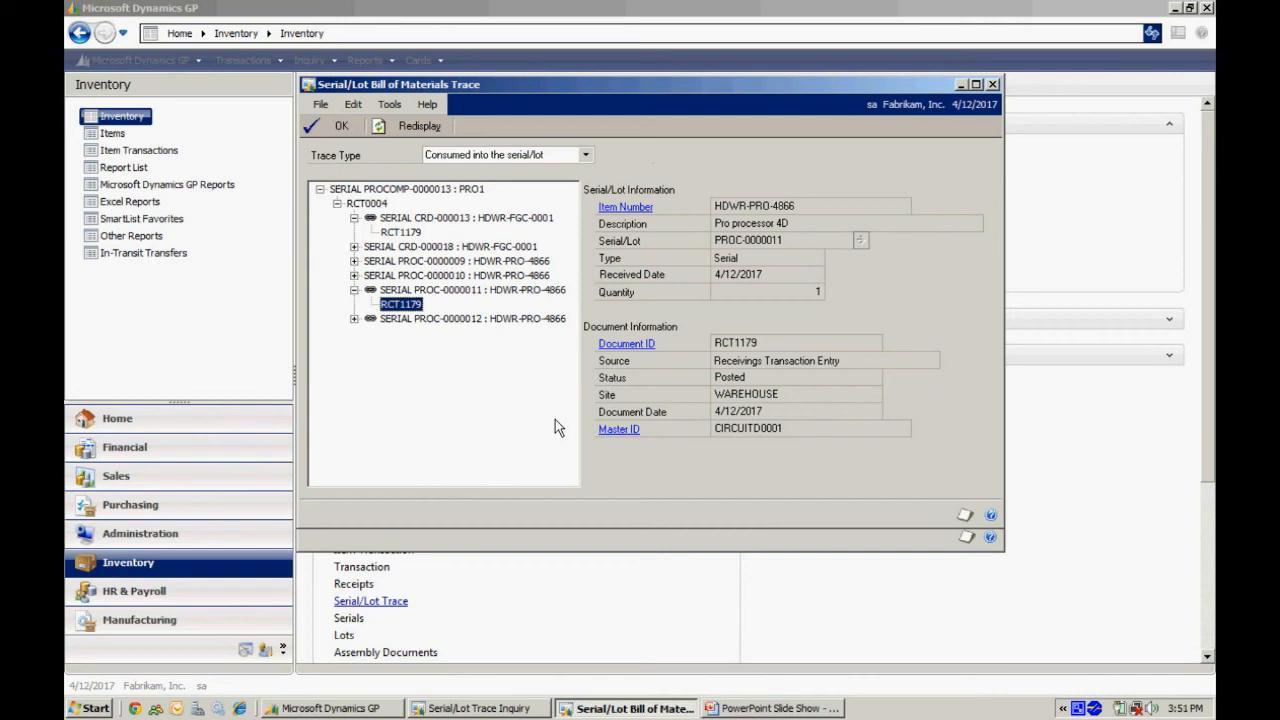
left_click(333, 127)
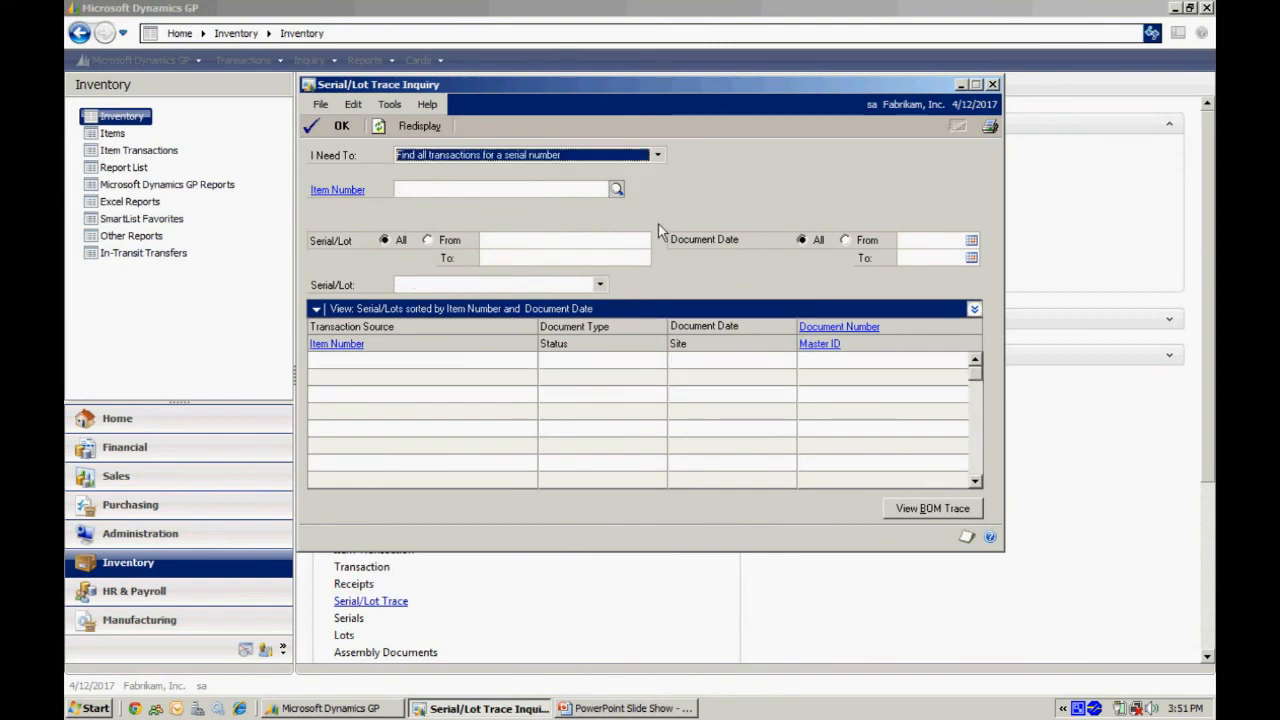
Step: Trace all inventory transactions of item HDWR-PRO-4866 for serial number PROC-0000012
left_click(432, 188)
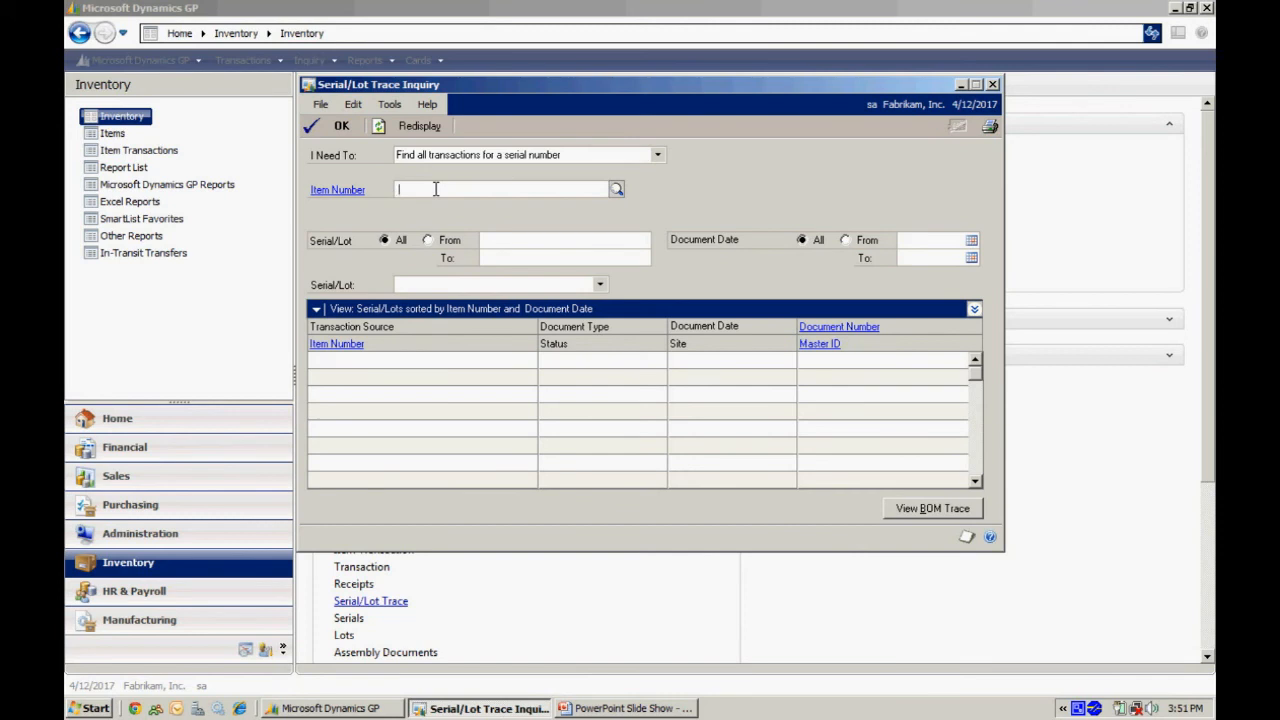
type("HDWR-PRO-4866")
key("Tab")
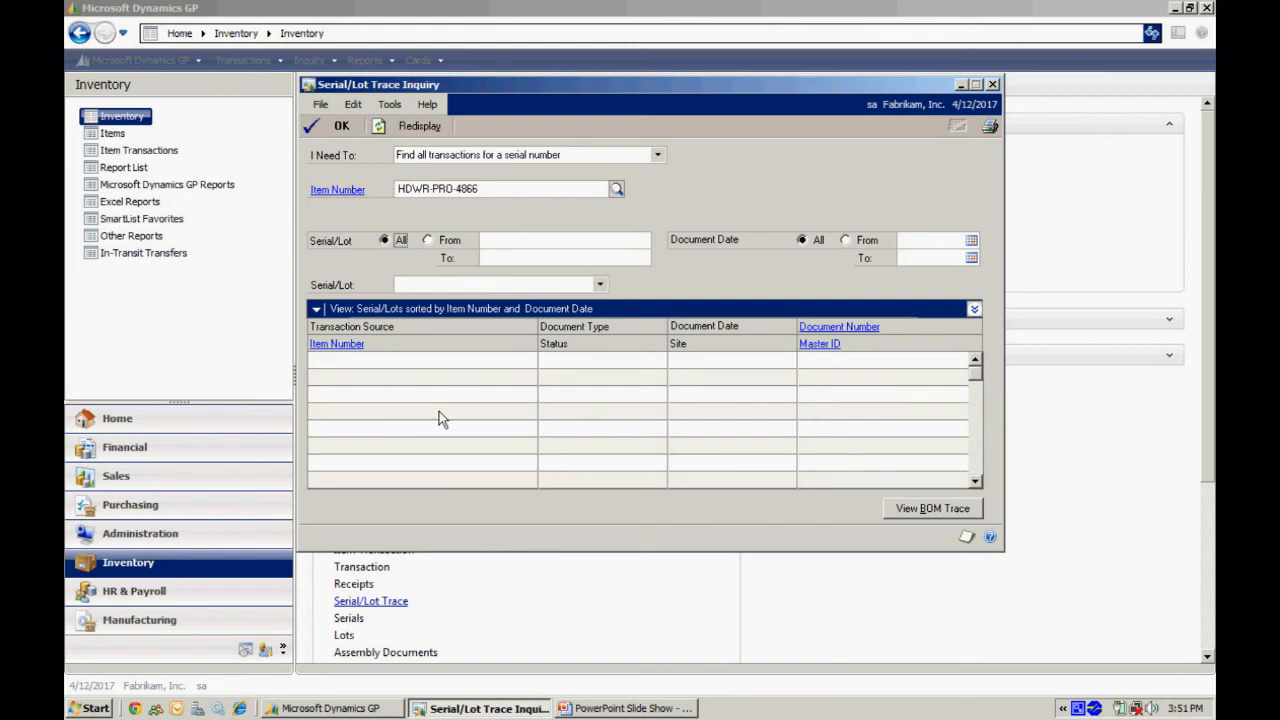
left_click(418, 128)
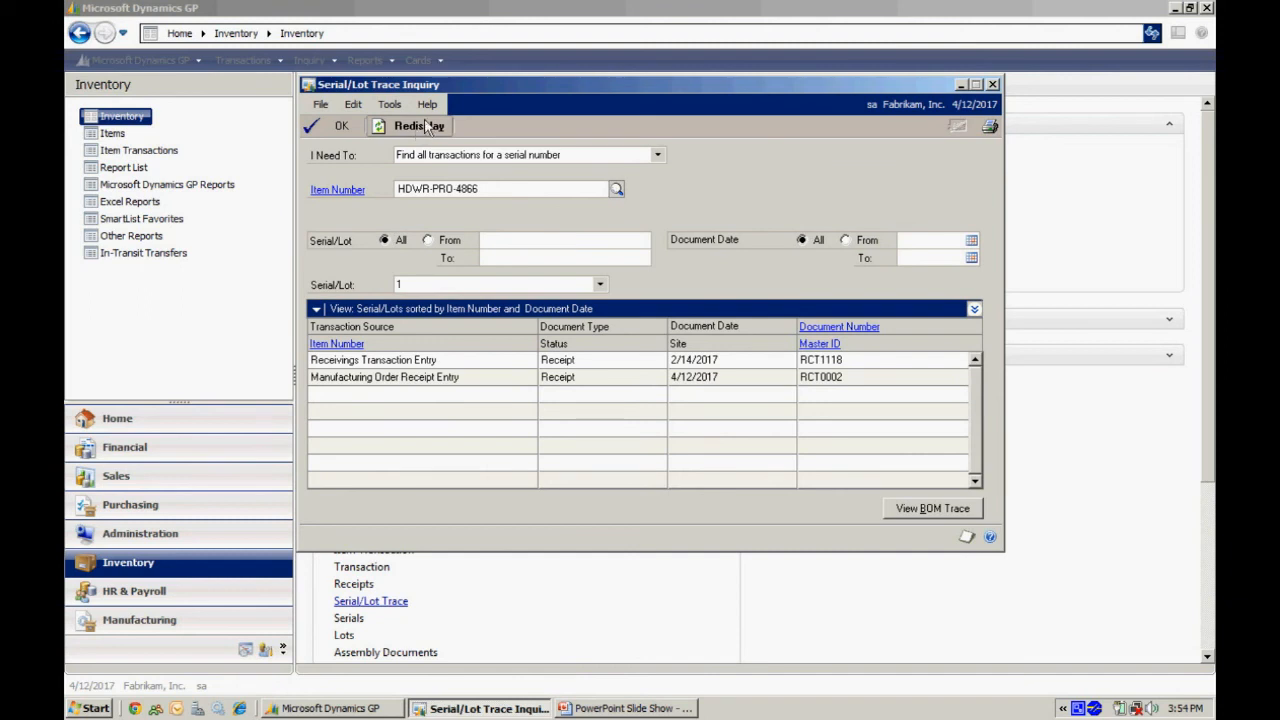
left_click(600, 286)
scroll(603, 370, "down", 5)
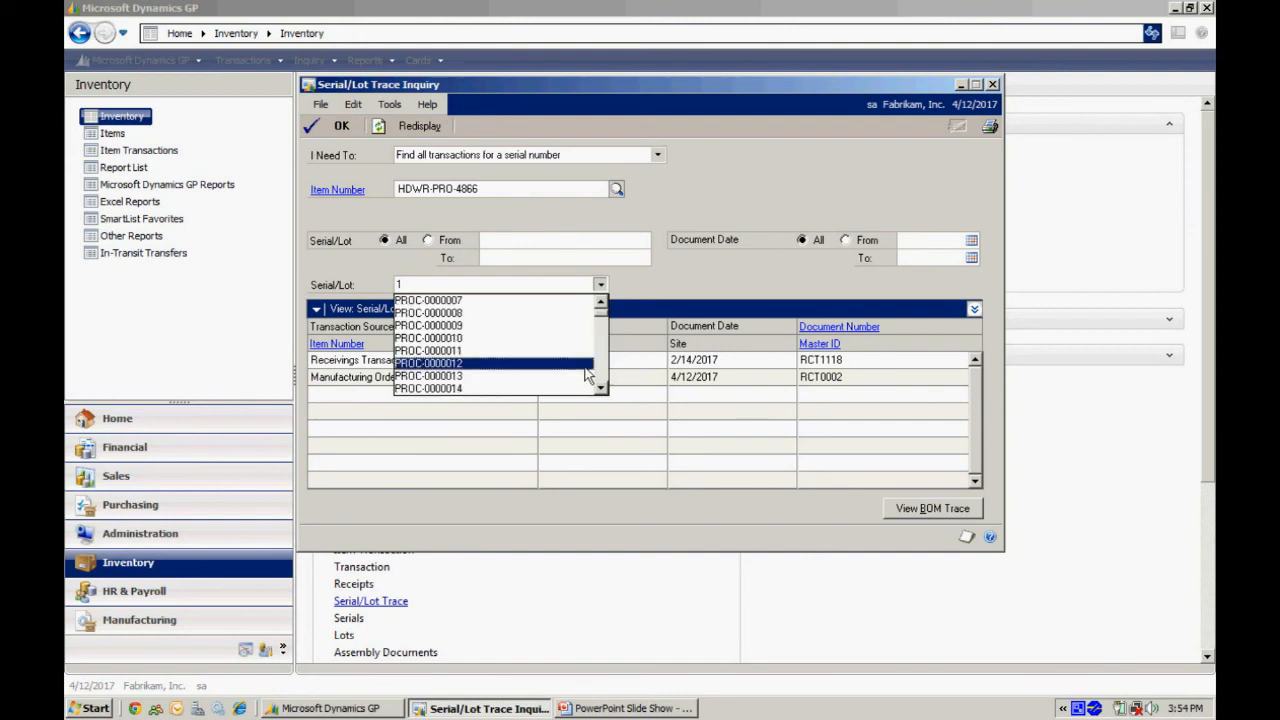
left_click(491, 364)
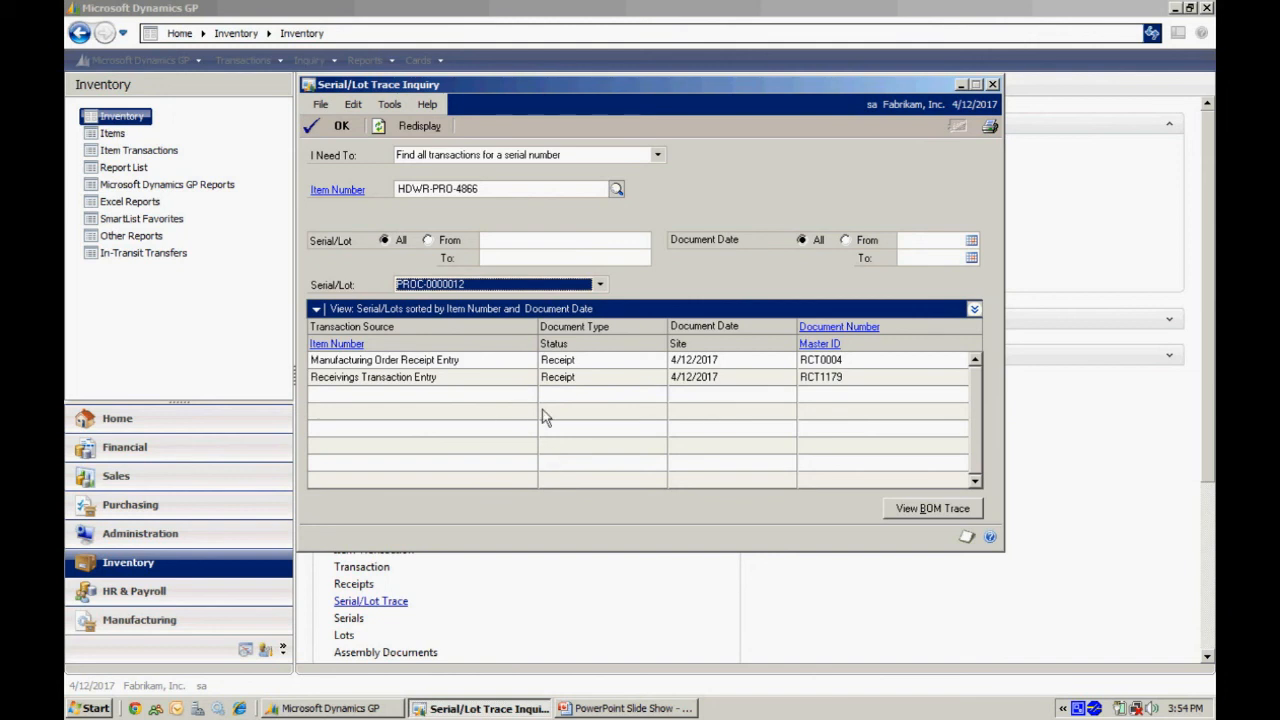
Step: Examine the purchase receipt behind PROC-0000012's receivings transaction, then return to the trace inquiry
left_click(770, 377)
left_click(834, 337)
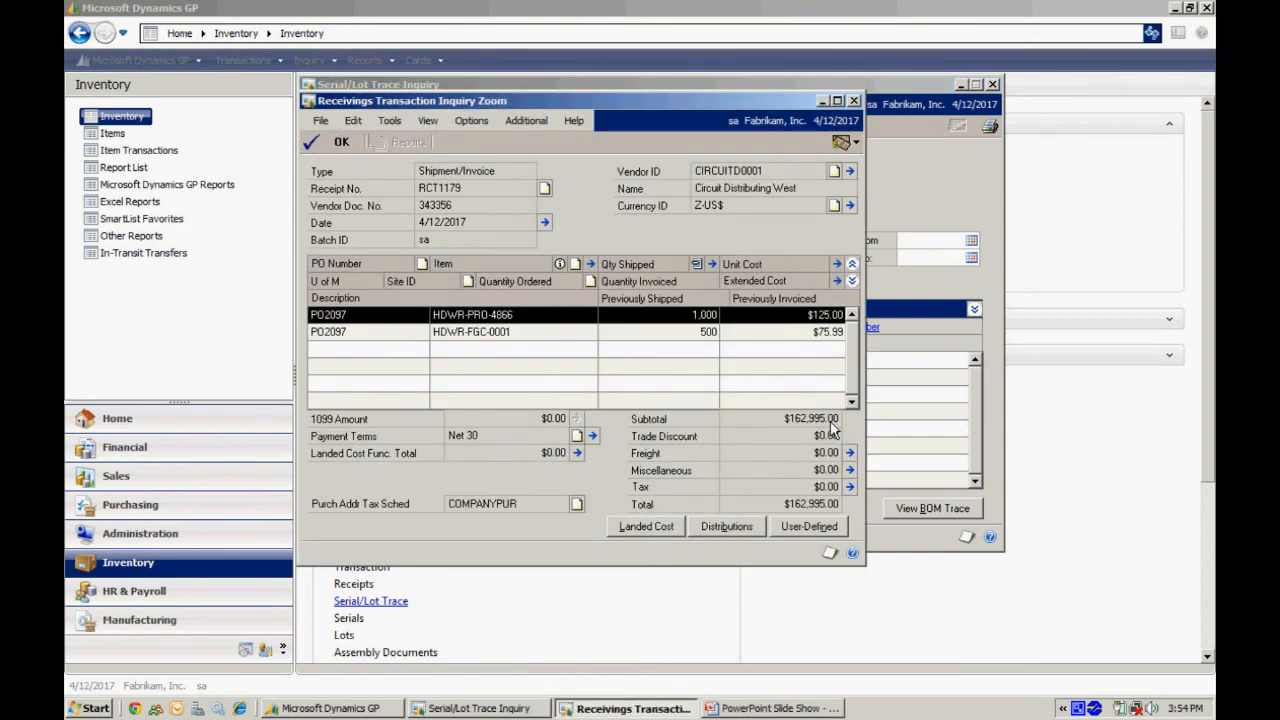
left_click(853, 101)
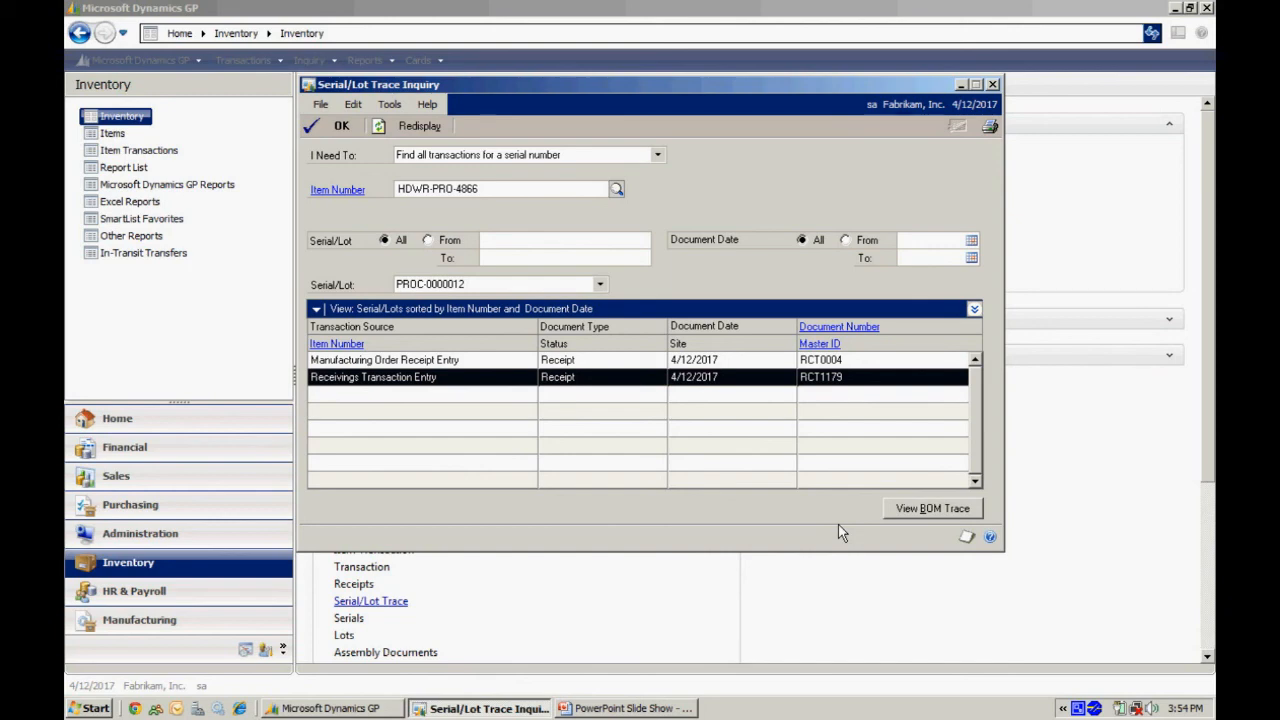
Step: Trace PROC-0000012's bill of materials with type Produced from the serial/lot, down to the sales document of linked unit PROCOMP-0000013
left_click(922, 510)
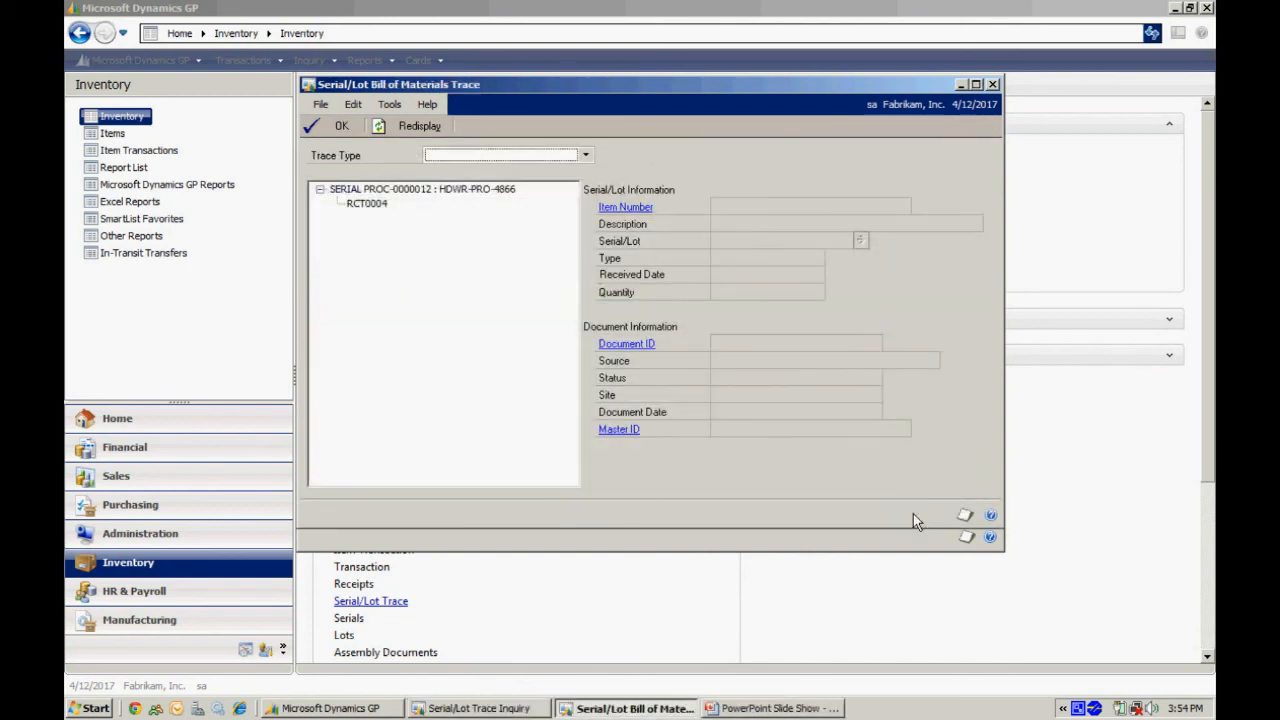
left_click(586, 155)
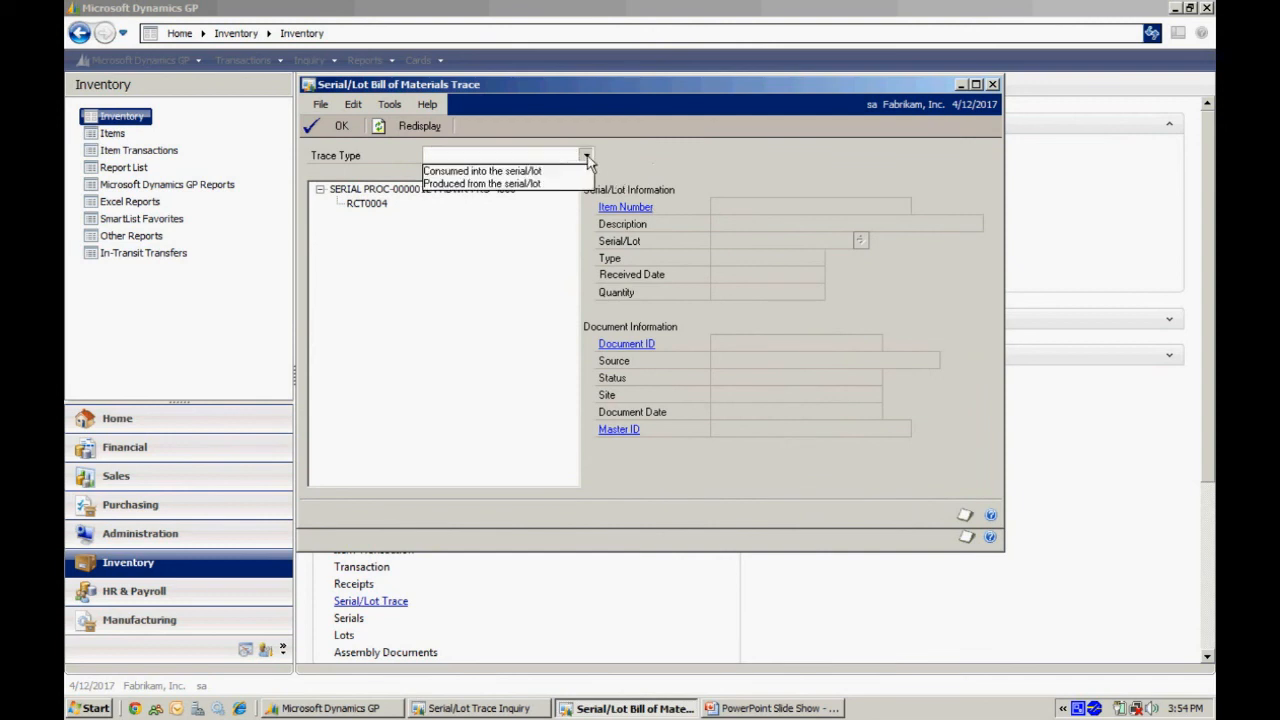
left_click(518, 185)
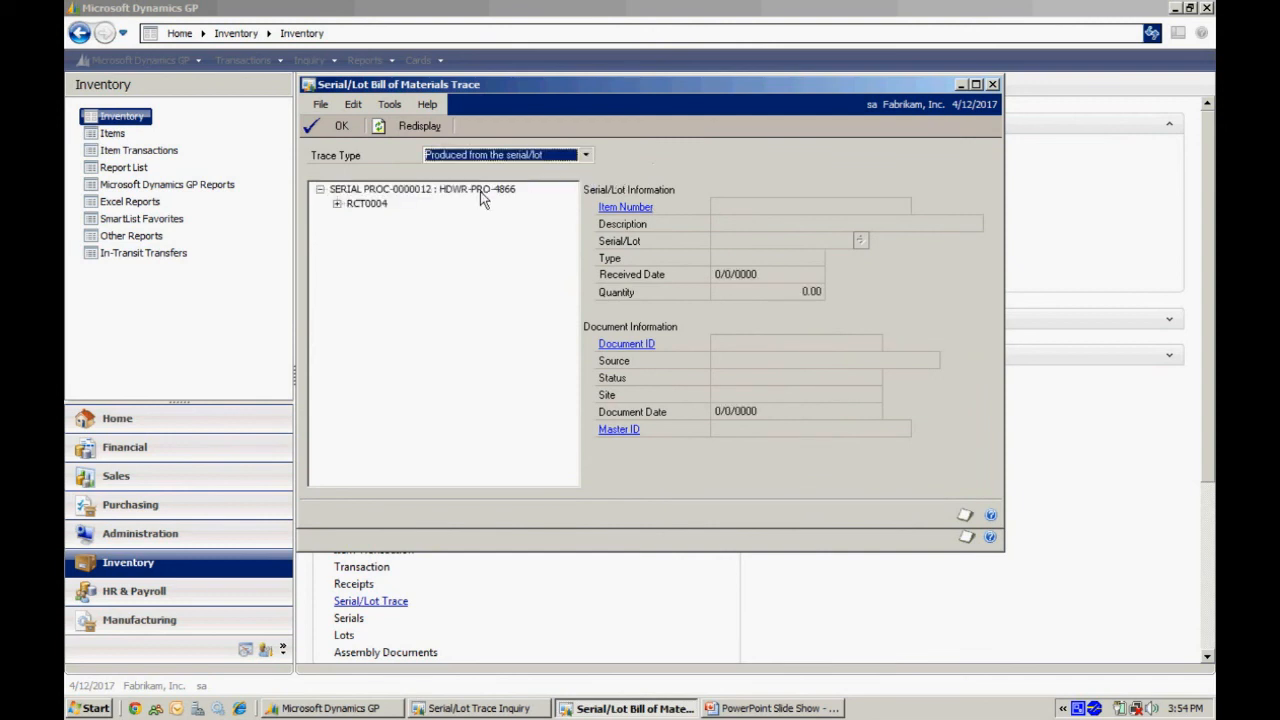
left_click(337, 203)
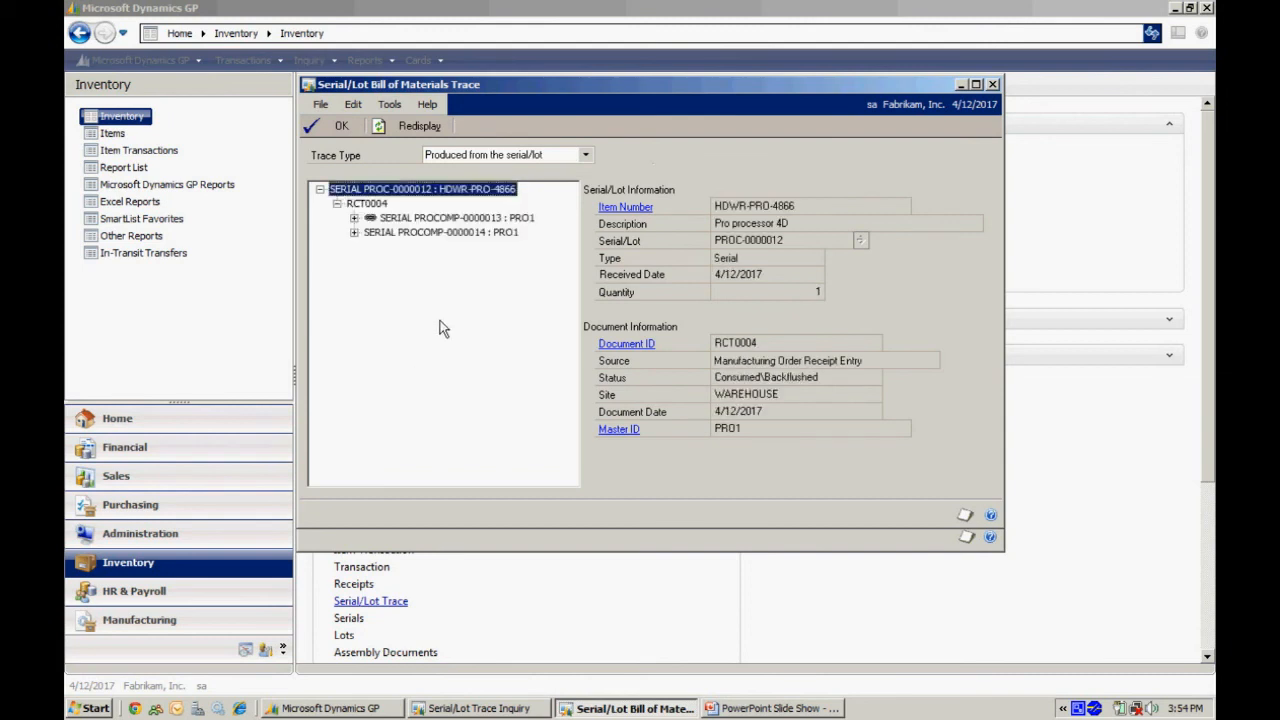
left_click(354, 218)
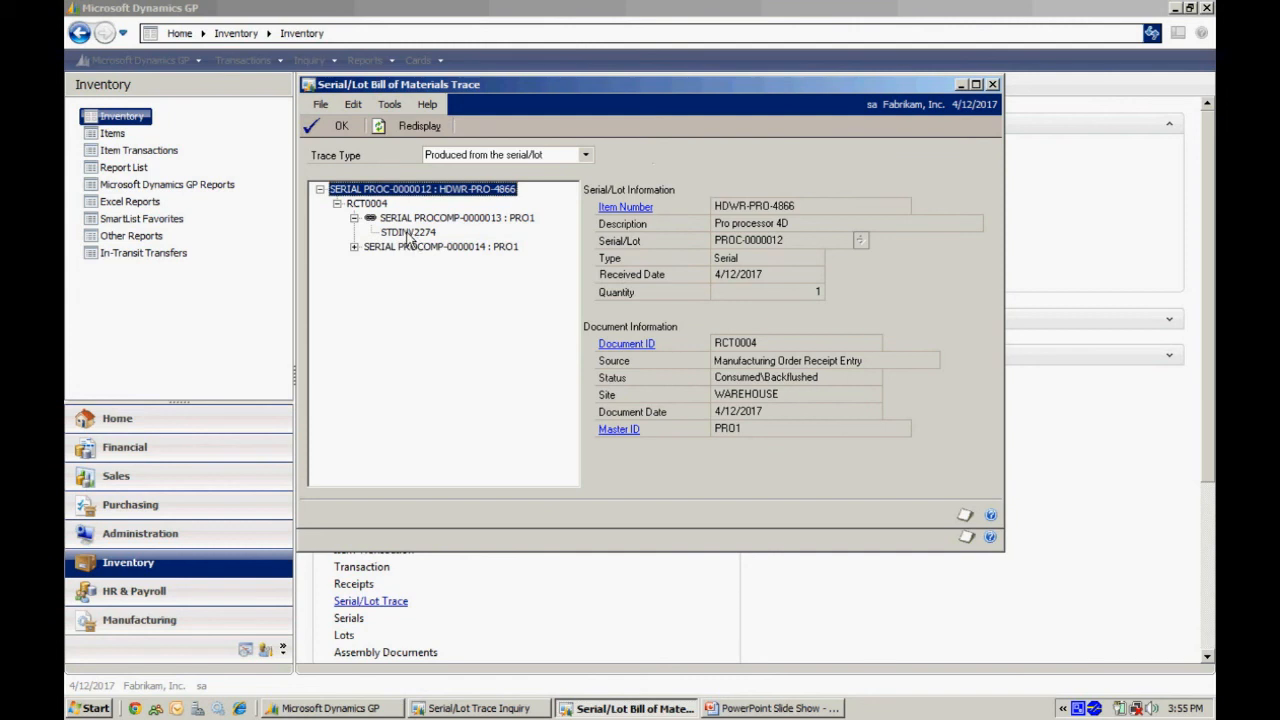
left_click(401, 234)
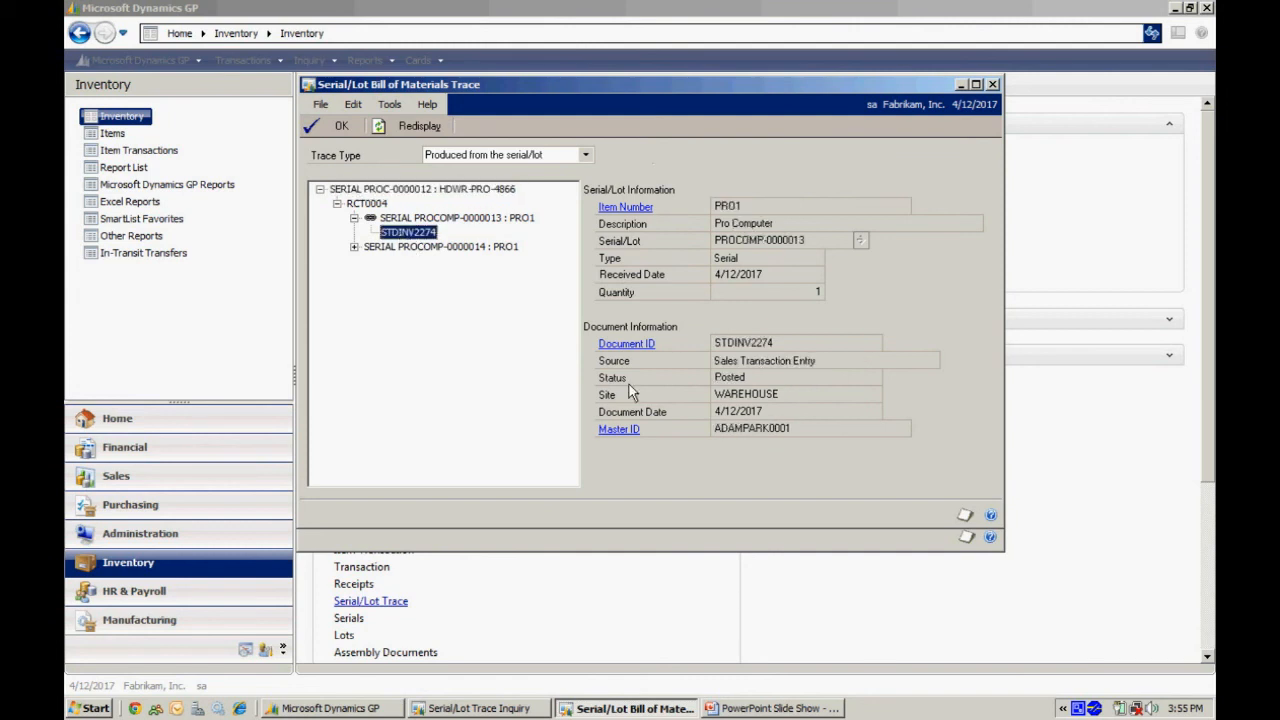